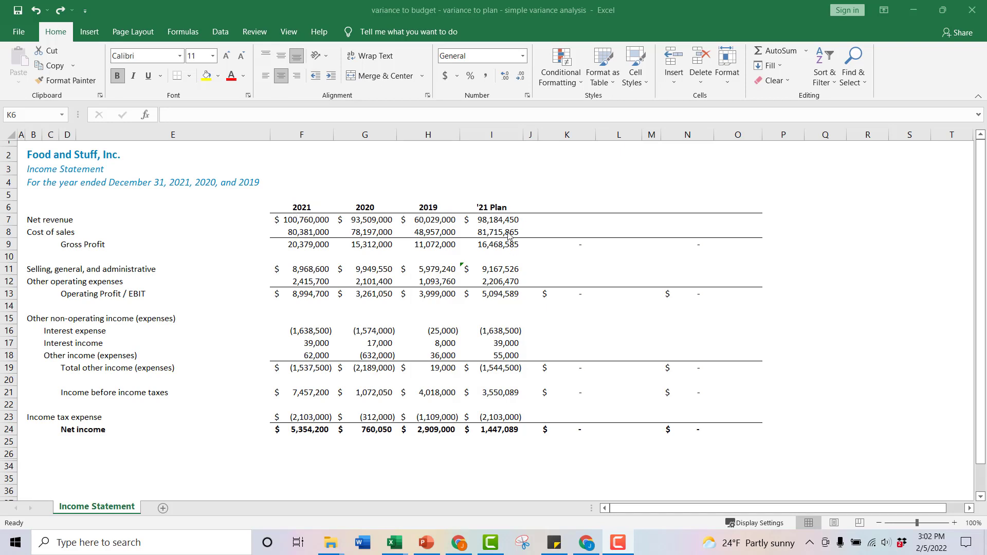
Step: Head column K with 'v to PY $s'
{"action": "left_click", "coordinate": [564, 207]}
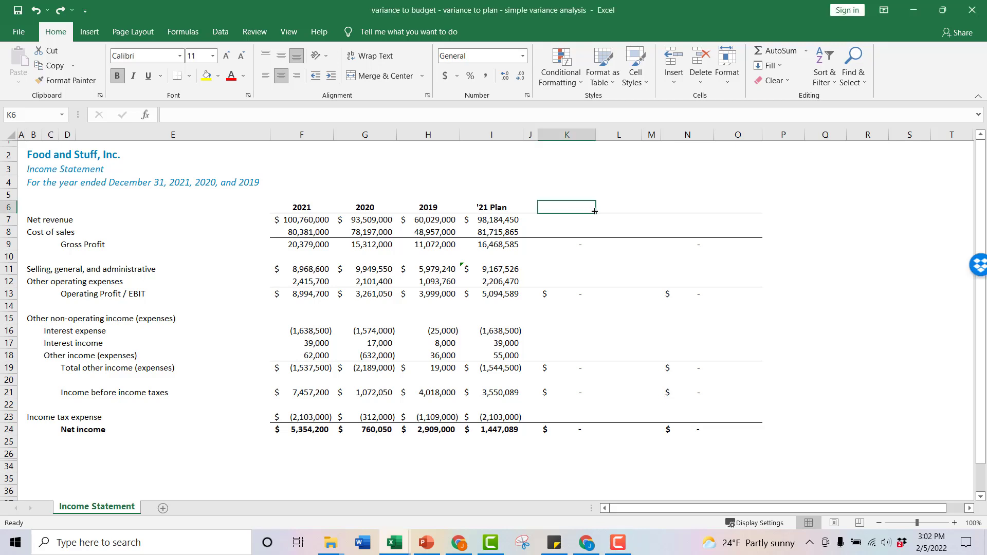
{"action": "type", "text": "v to PY"}
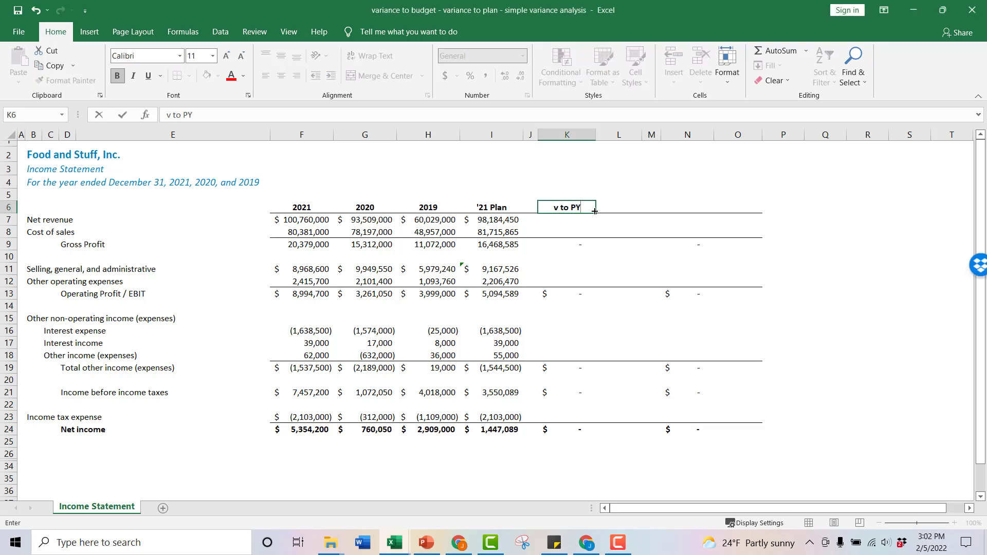
{"action": "type", "text": "$"}
{"action": "key", "text": "BackSpace"}
{"action": "type", "text": "$s"}
{"action": "key", "text": "Return"}
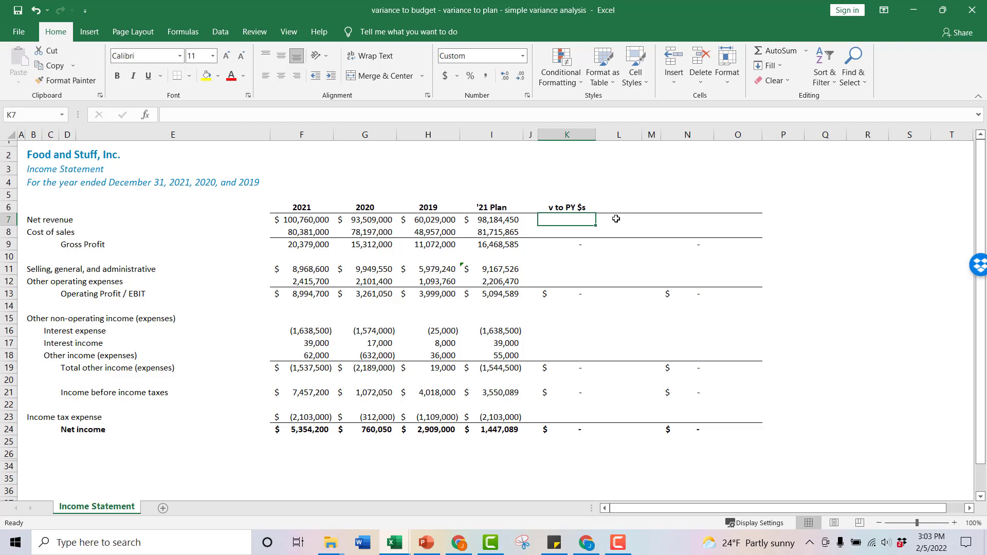
Step: Enter net revenue's 2021-minus-2020 variance formula in K7, giving 7,251,000
{"action": "type", "text": "="}
{"action": "key", "text": "Left"}
{"action": "key", "text": "Left"}
{"action": "key", "text": "Left"}
{"action": "key", "text": "Left"}
{"action": "key", "text": "Left"}
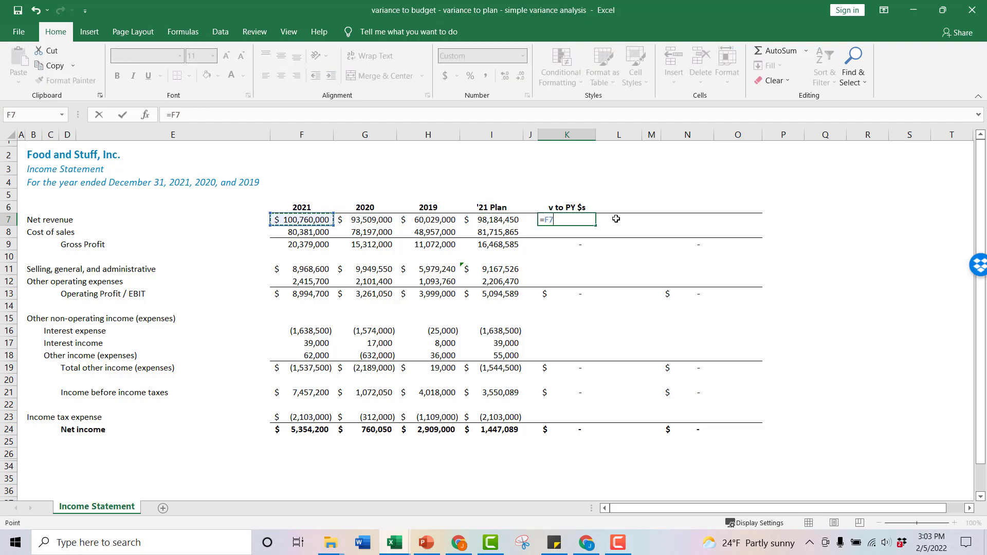
{"action": "type", "text": "-"}
{"action": "key", "text": "Left"}
{"action": "key", "text": "Left"}
{"action": "key", "text": "Left"}
{"action": "key", "text": "Left"}
{"action": "key", "text": "Return"}
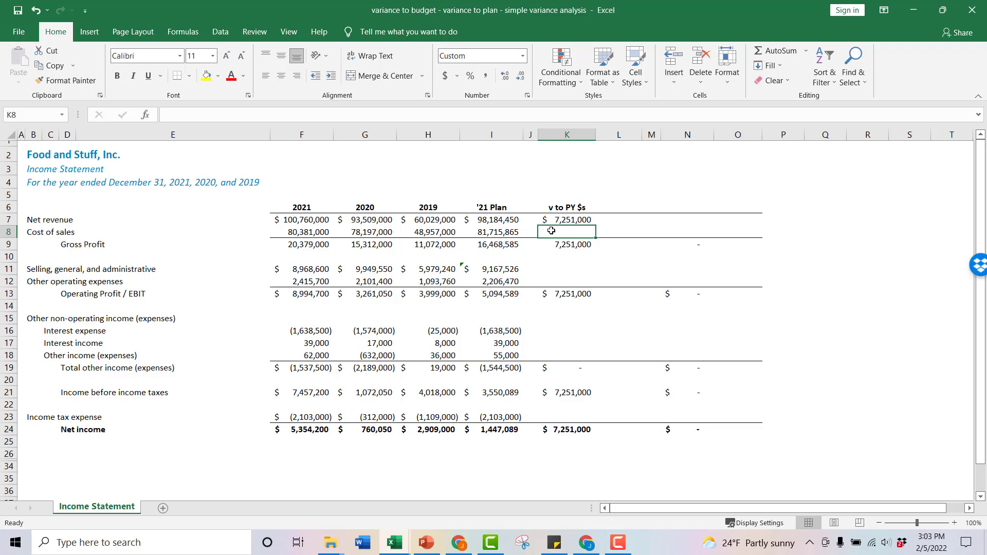
Step: Copy the net revenue variance formula to cost of sales, showing 2,184,000
{"action": "left_click", "coordinate": [563, 220]}
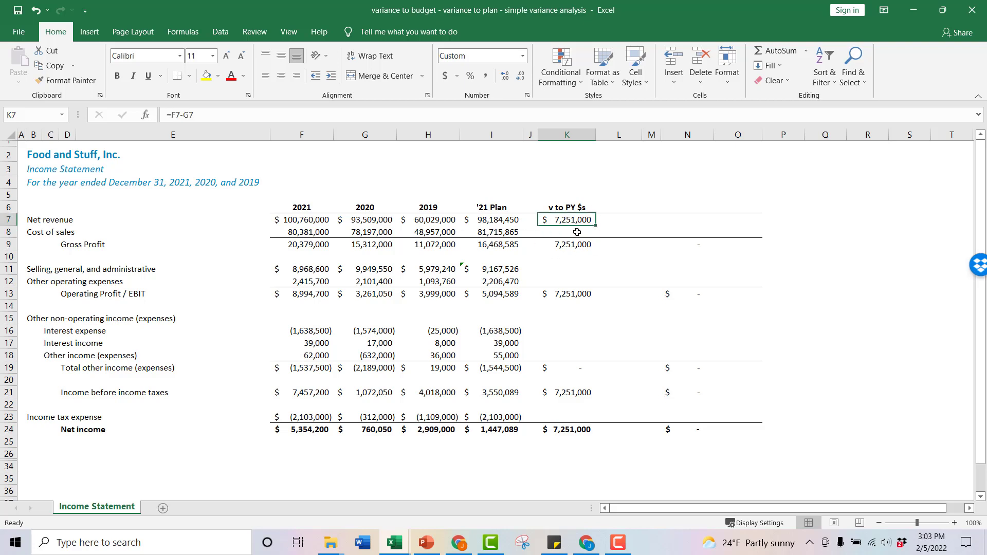
{"action": "key", "text": "ctrl+c"}
{"action": "left_click", "coordinate": [577, 232]}
{"action": "key", "text": "ctrl+v"}
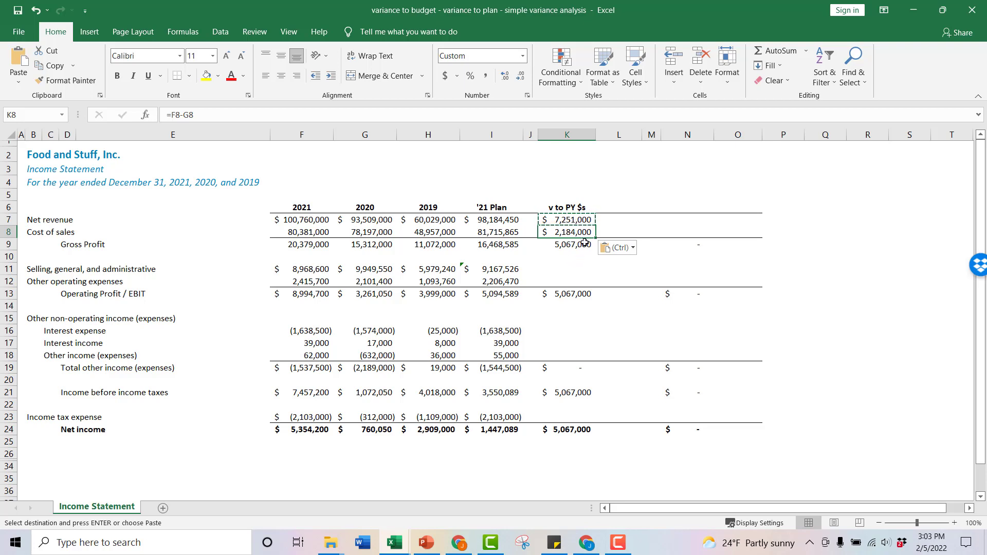
Step: Inspect the gross profit variance formula, which now reads 5,067,000
{"action": "left_click", "coordinate": [575, 246]}
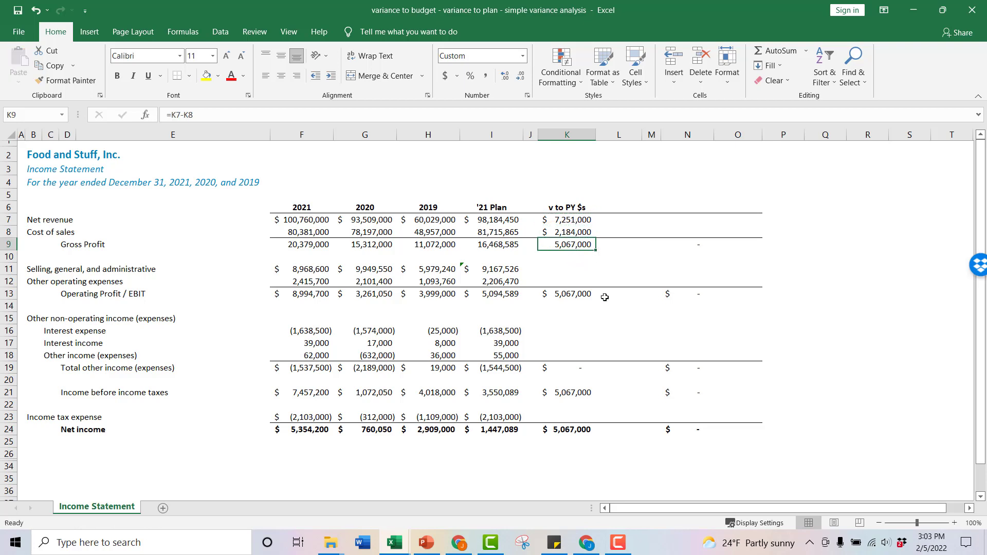
{"action": "double_click", "coordinate": [574, 246]}
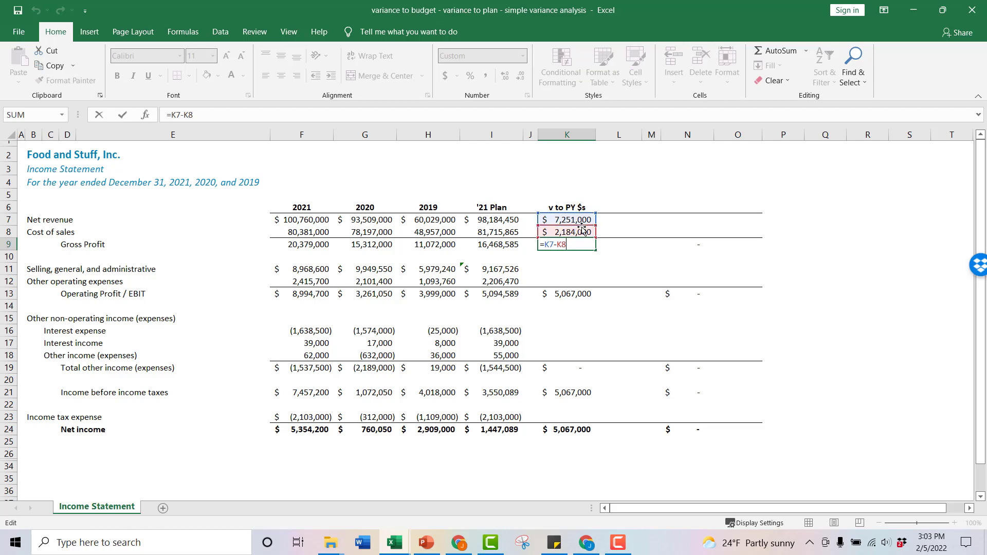
{"action": "left_click", "coordinate": [581, 245]}
Step: Add an F9-G9 check formula below gross profit to confirm its variance
{"action": "left_click", "coordinate": [577, 257]}
{"action": "type", "text": "="}
{"action": "key", "text": "Left"}
{"action": "key", "text": "Left"}
{"action": "key", "text": "Left"}
{"action": "key", "text": "Left"}
{"action": "key", "text": "Left"}
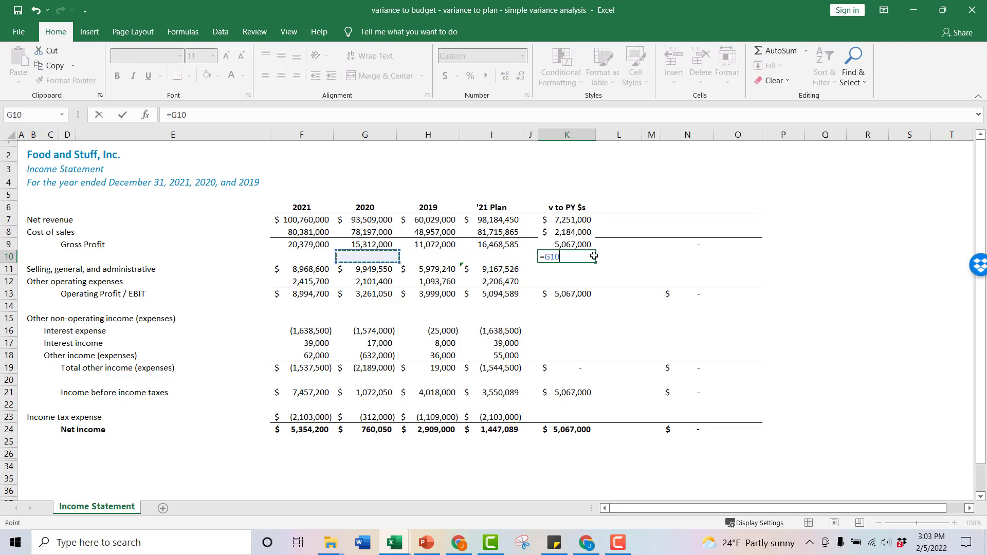
{"action": "key", "text": "Up"}
{"action": "type", "text": "-"}
{"action": "key", "text": "Left"}
{"action": "key", "text": "Left"}
{"action": "key", "text": "Left"}
{"action": "key", "text": "Left"}
{"action": "key", "text": "Up"}
{"action": "key", "text": "Return"}
{"action": "left_click", "coordinate": [594, 256]}
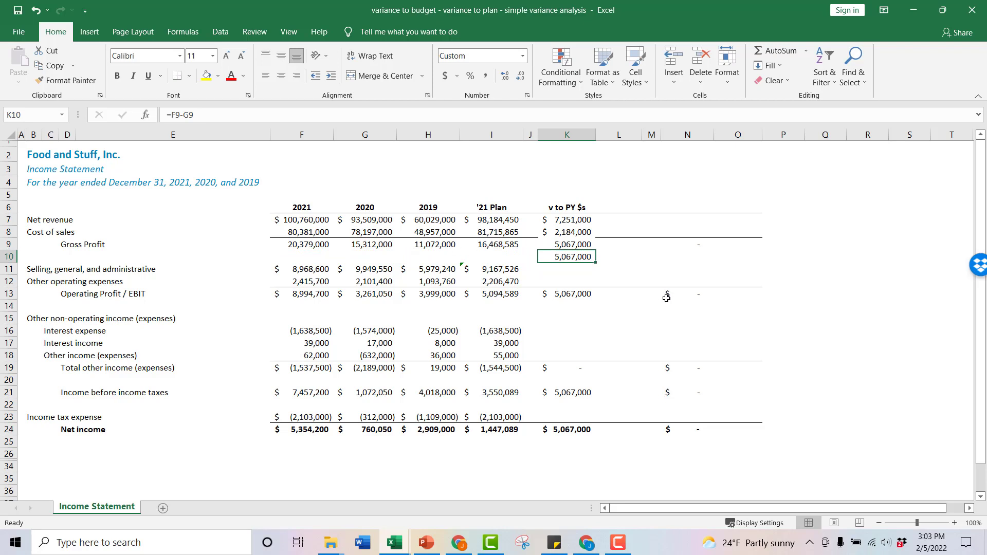
Step: Paste the variance formula into SG&A, other operating, interest, other income and tax rows
{"action": "left_click", "coordinate": [578, 224]}
{"action": "key", "text": "ctrl+c"}
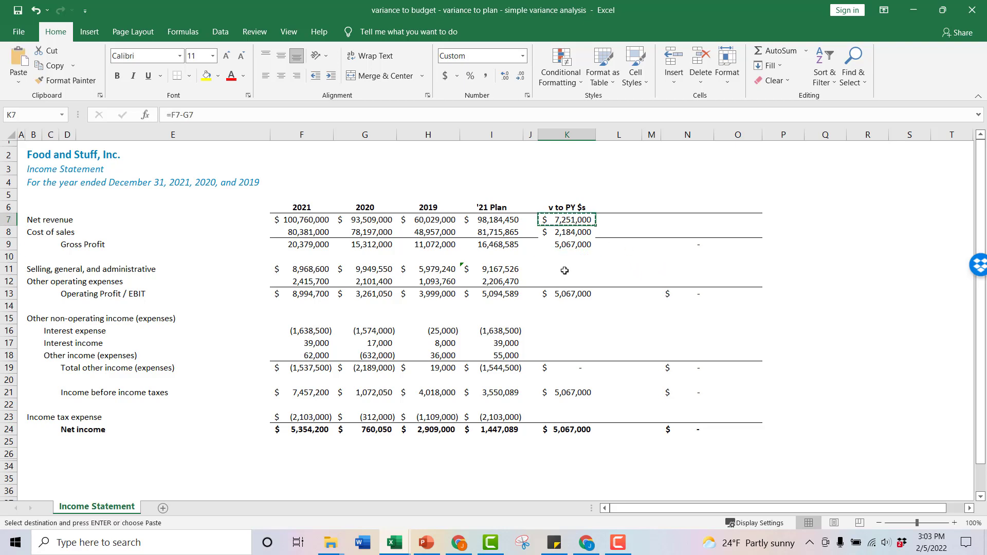
{"action": "left_click_drag", "start_coordinate": [565, 270], "coordinate": [577, 280]}
{"action": "key", "text": "ctrl+v"}
{"action": "left_click", "coordinate": [573, 330]}
{"action": "key", "text": "ctrl+v"}
{"action": "left_click", "coordinate": [571, 343]}
{"action": "key", "text": "ctrl+v"}
{"action": "left_click", "coordinate": [571, 355]}
{"action": "key", "text": "ctrl+v"}
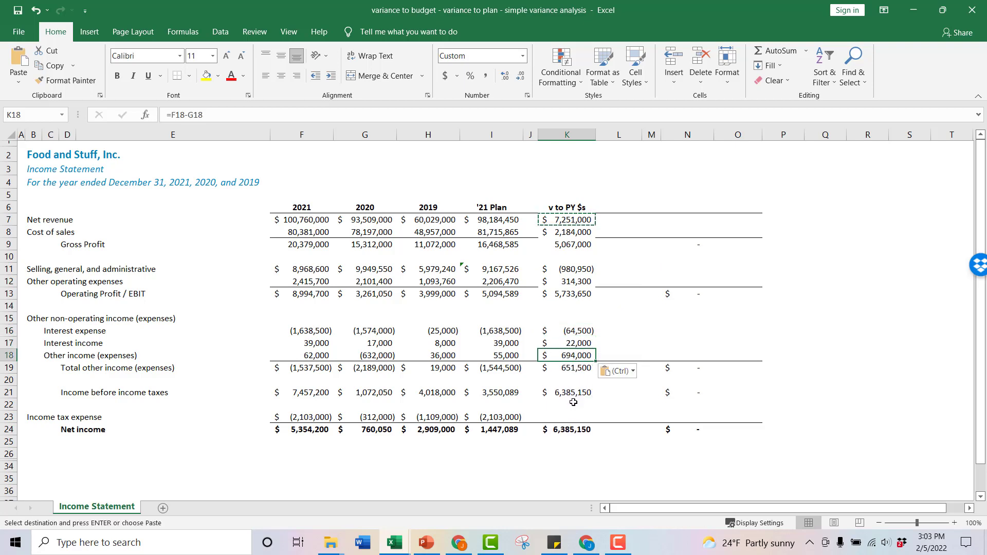
{"action": "left_click", "coordinate": [571, 417]}
{"action": "key", "text": "ctrl+v"}
{"action": "key", "text": "Escape"}
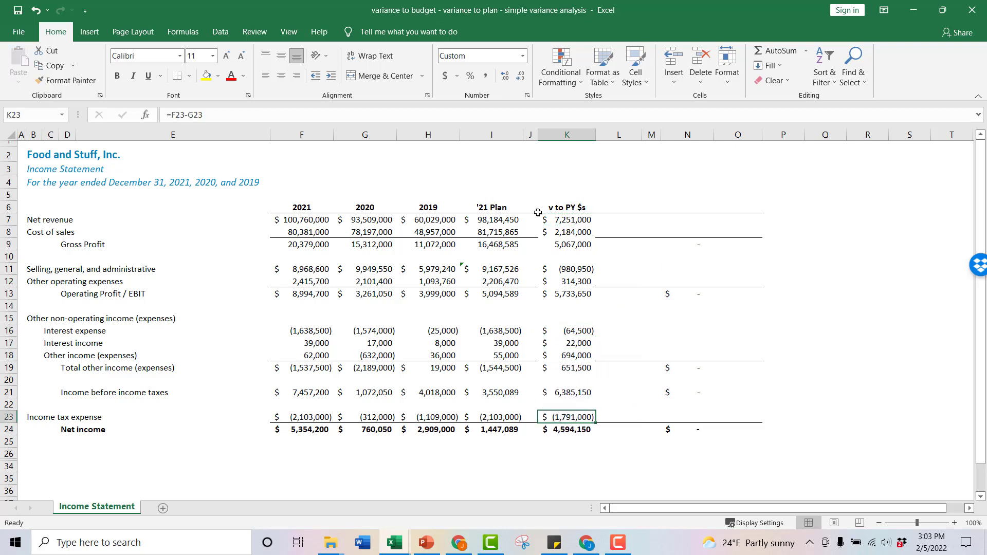
Step: Apply the '21 Plan column's formatting to column K with Format Painter
{"action": "left_click", "coordinate": [481, 137]}
{"action": "left_click", "coordinate": [66, 81]}
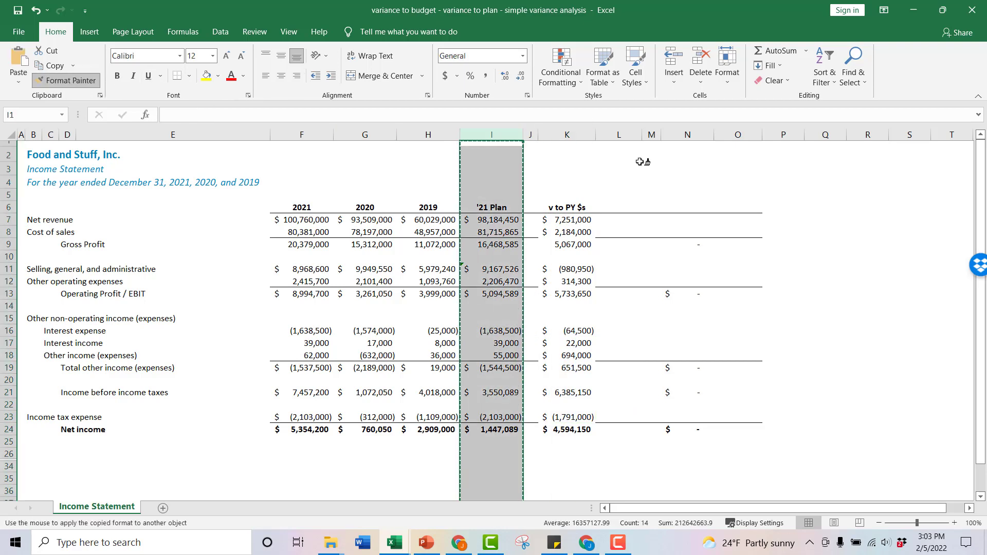
{"action": "left_click", "coordinate": [578, 134]}
{"action": "left_click", "coordinate": [589, 465]}
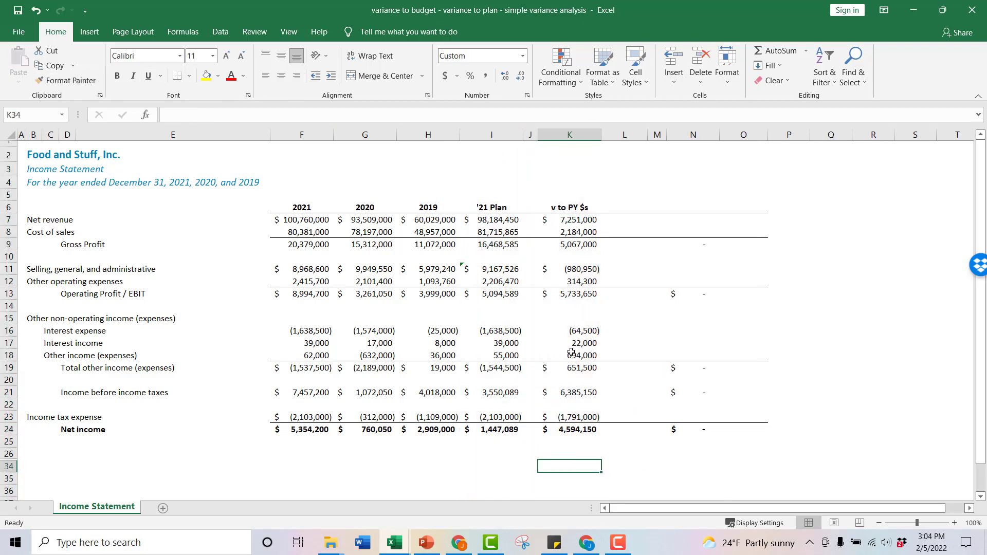
Step: Verify the 4,594,150 net income variance with a temporary check formula, then delete it
{"action": "left_click", "coordinate": [588, 447]}
{"action": "type", "text": "="}
{"action": "key", "text": "Left"}
{"action": "key", "text": "Left"}
{"action": "key", "text": "Left"}
{"action": "key", "text": "Left"}
{"action": "key", "text": "Left"}
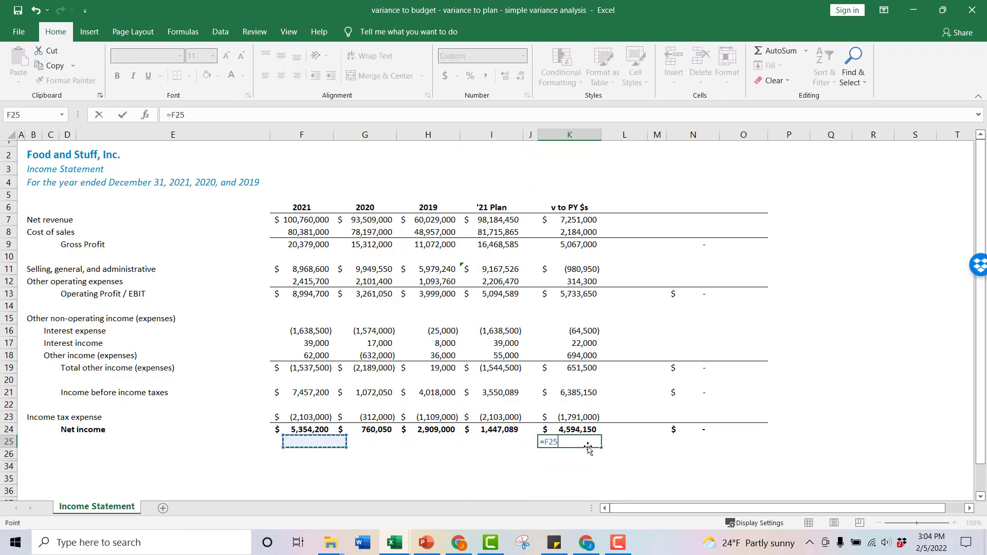
{"action": "key", "text": "Up"}
{"action": "type", "text": "-"}
{"action": "key", "text": "Left"}
{"action": "key", "text": "Left"}
{"action": "key", "text": "Left"}
{"action": "key", "text": "Left"}
{"action": "key", "text": "Up"}
{"action": "key", "text": "Return"}
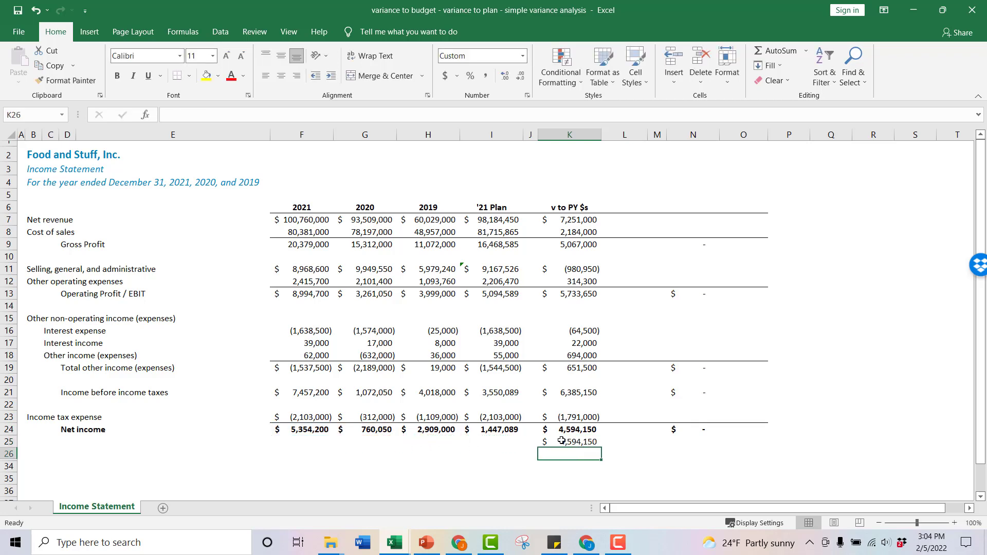
{"action": "left_click", "coordinate": [562, 441]}
{"action": "left_click", "coordinate": [561, 430]}
{"action": "left_click", "coordinate": [559, 446]}
{"action": "key", "text": "Delete"}
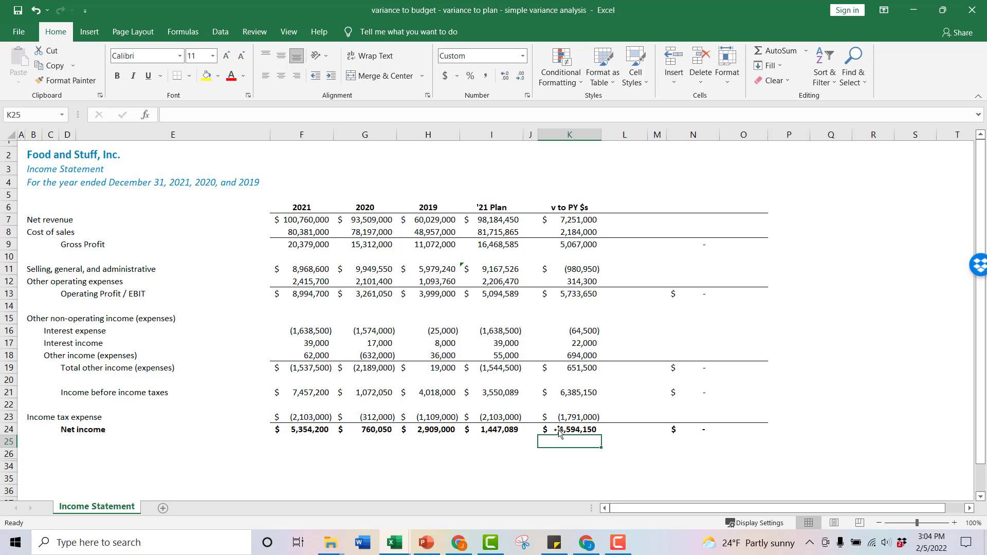
Step: Head column L 'V% to PY' and enter =K7/G7 for net revenue (7.8%)
{"action": "left_click", "coordinate": [628, 204]}
{"action": "type", "text": "V"}
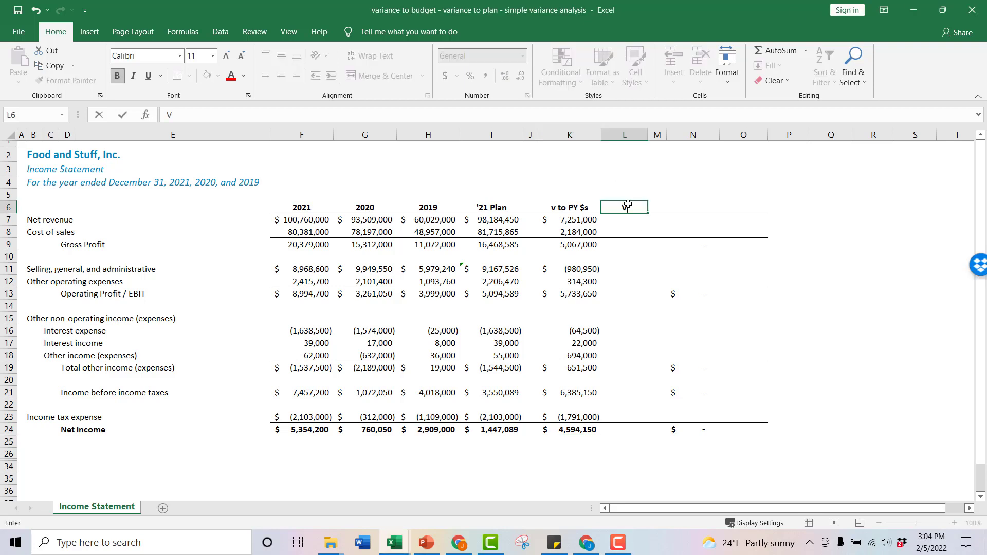
{"action": "type", "text": "% to PY"}
{"action": "key", "text": "Return"}
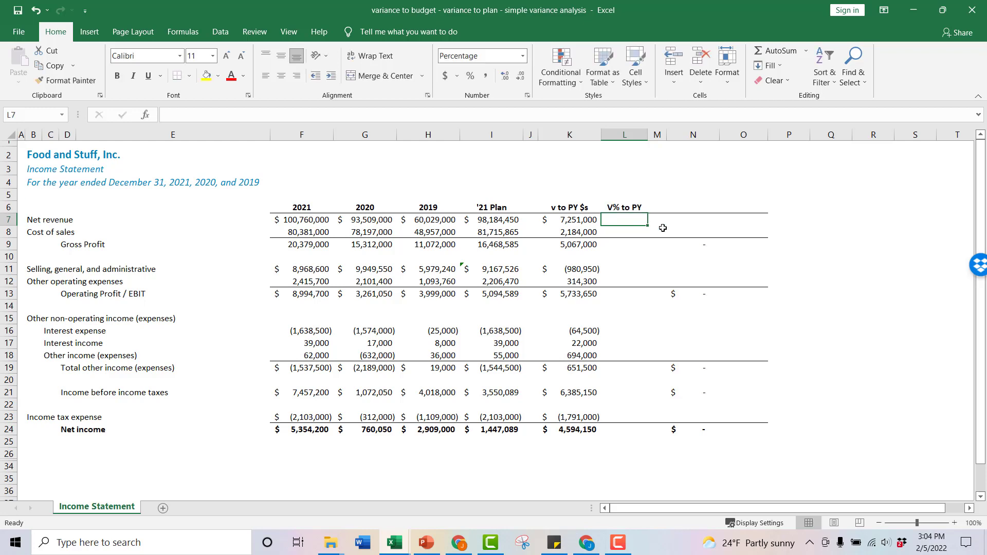
{"action": "type", "text": "=K7/"}
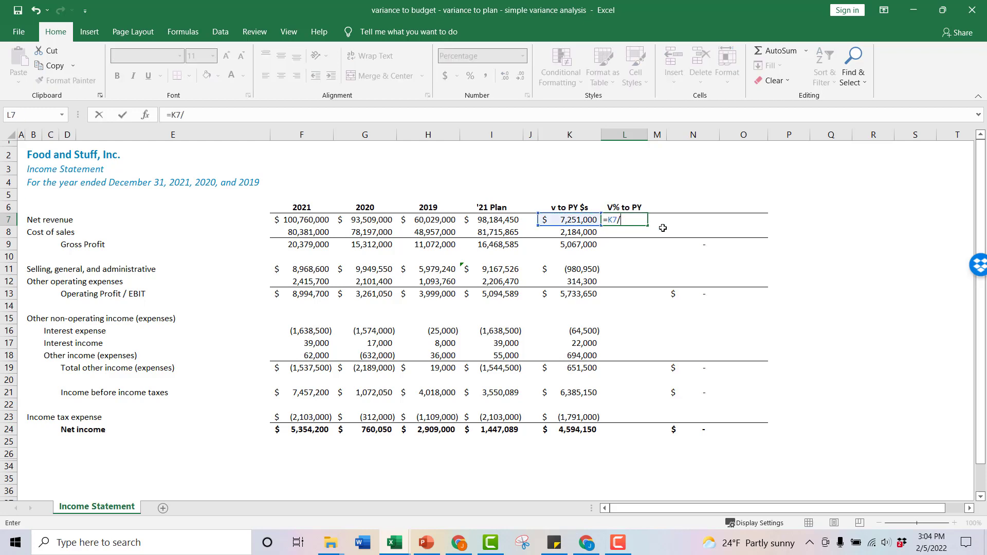
{"action": "key", "text": "Left"}
{"action": "key", "text": "Left"}
{"action": "key", "text": "Left"}
{"action": "key", "text": "Left"}
{"action": "key", "text": "Left"}
{"action": "key", "text": "Return"}
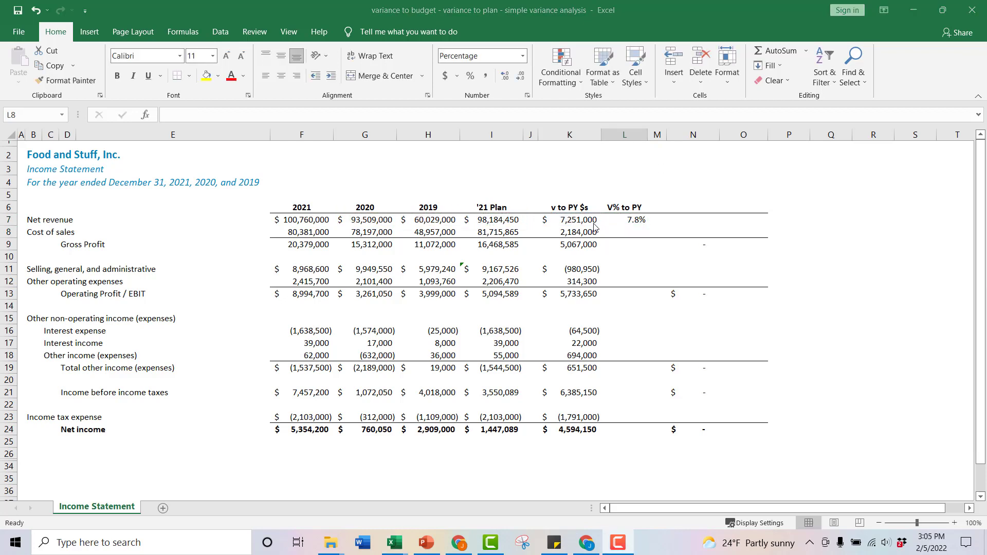
Step: Review the net revenue dollar and percent variance formulas
{"action": "left_click", "coordinate": [571, 219]}
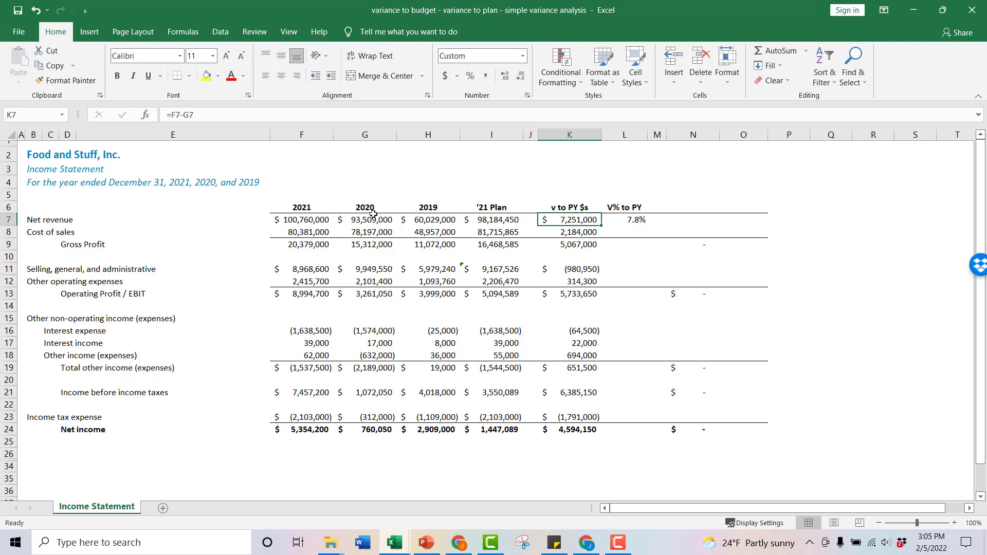
{"action": "left_click", "coordinate": [637, 222]}
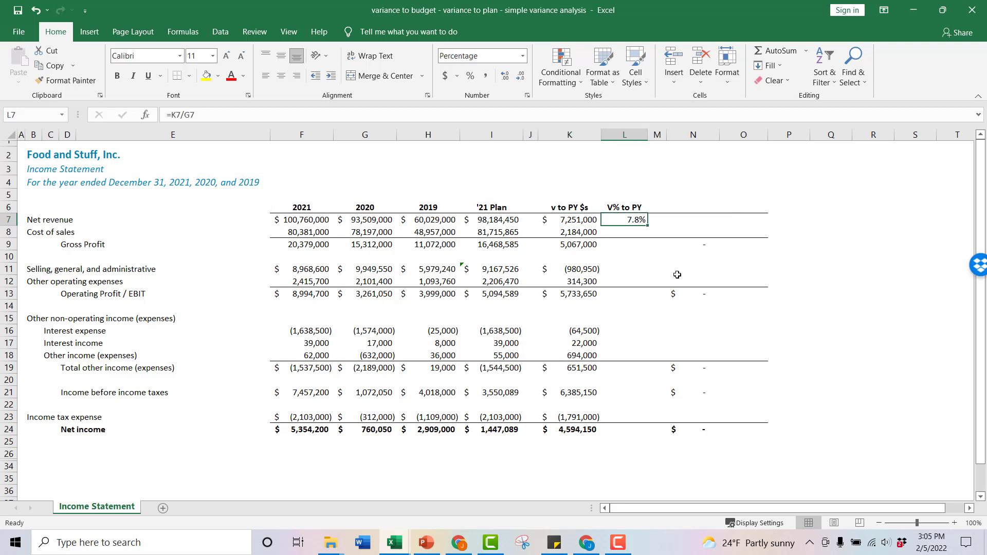
{"action": "key", "text": "F2"}
{"action": "key", "text": "Escape"}
Step: Copy the percent variance formula to cost of sales and SG&A through net income (604.5%)
{"action": "key", "text": "ctrl+c"}
{"action": "key", "text": "Down"}
{"action": "key", "text": "ctrl+v"}
{"action": "key", "text": "Down"}
{"action": "key", "text": "Down"}
{"action": "key", "text": "Down"}
{"action": "key", "text": "ctrl+v"}
{"action": "key", "text": "Down"}
{"action": "key", "text": "ctrl+v"}
{"action": "key", "text": "Down"}
{"action": "key", "text": "Return"}
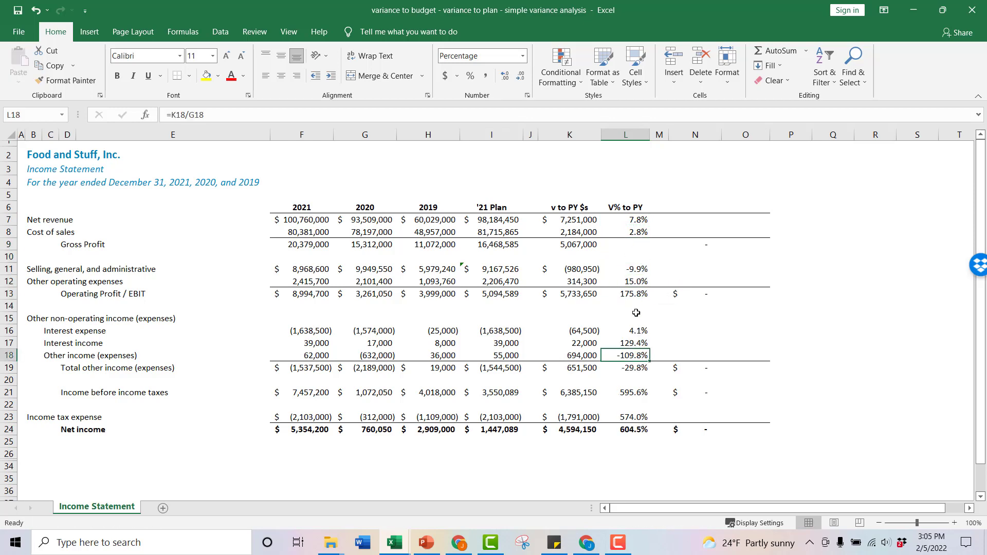
Step: Paste the percent variance formula into the gross profit row, giving 33.1%
{"action": "left_click", "coordinate": [638, 221]}
{"action": "key", "text": "ctrl+c"}
{"action": "key", "text": "Down"}
{"action": "key", "text": "Down"}
{"action": "key", "text": "ctrl+v"}
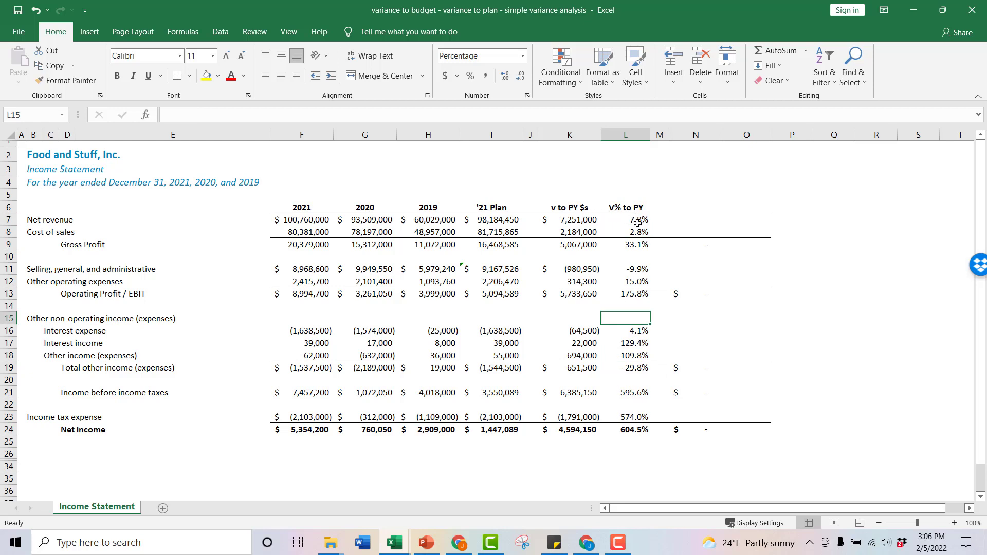
Step: Review the net revenue, cost of sales and gross profit percentage formulas
{"action": "left_click", "coordinate": [638, 219]}
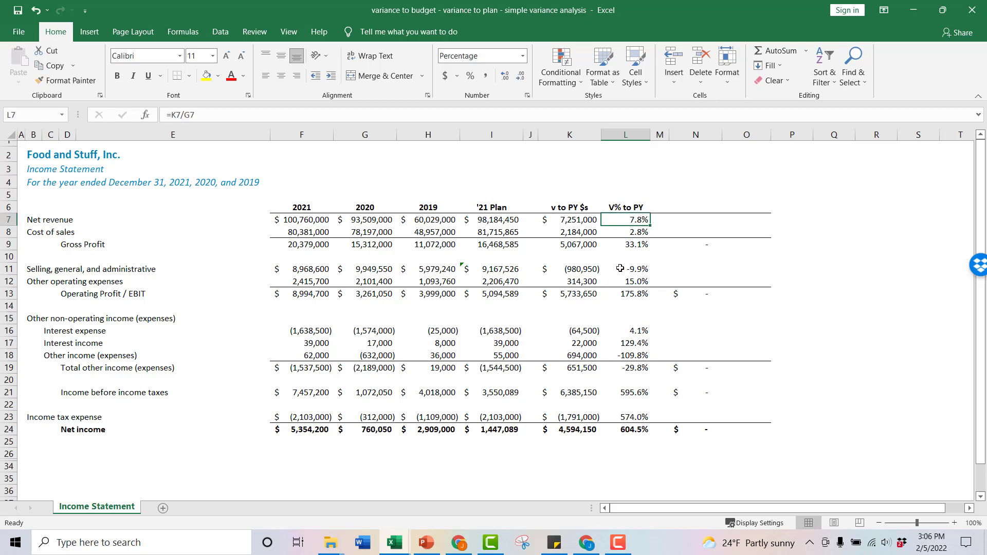
{"action": "left_click", "coordinate": [636, 231]}
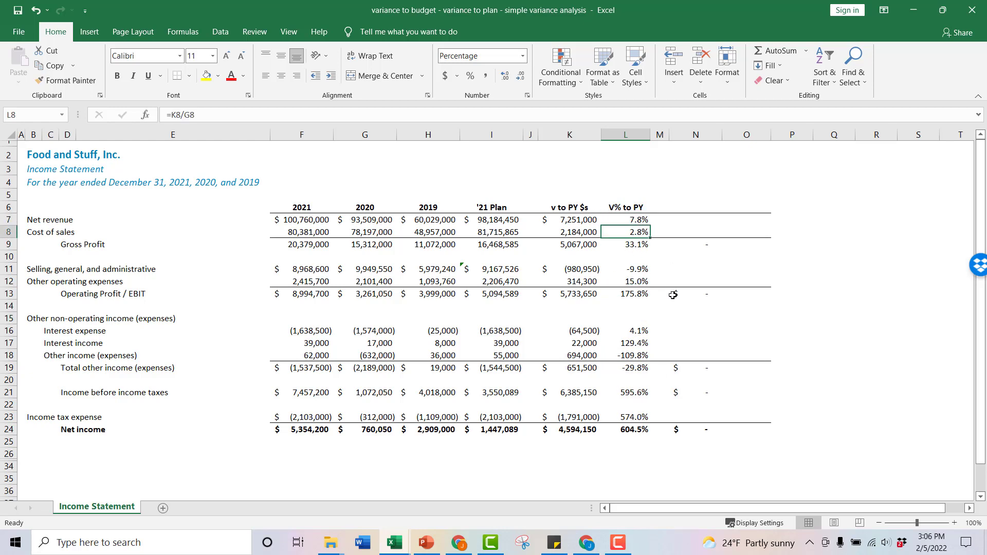
{"action": "double_click", "coordinate": [642, 247]}
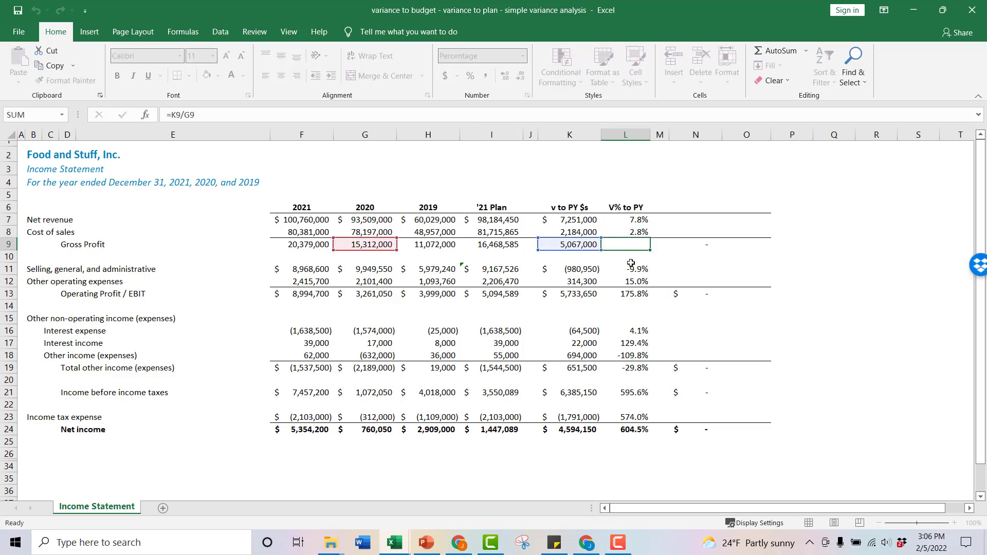
{"action": "key", "text": "Escape"}
{"action": "key", "text": "F2"}
{"action": "key", "text": "Escape"}
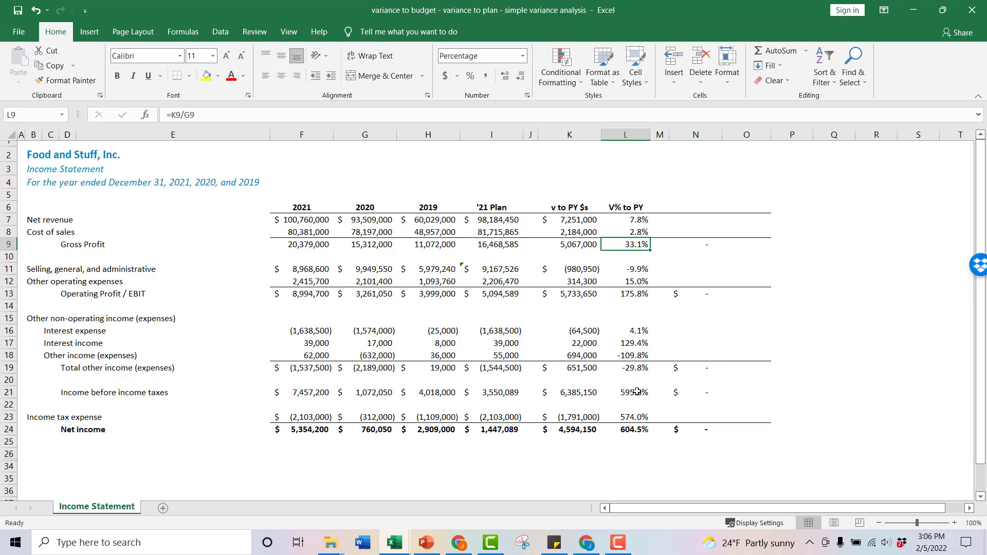
Step: Check the income before taxes and net income percentages, undoing a stray entry in row 21
{"action": "left_click", "coordinate": [637, 393]}
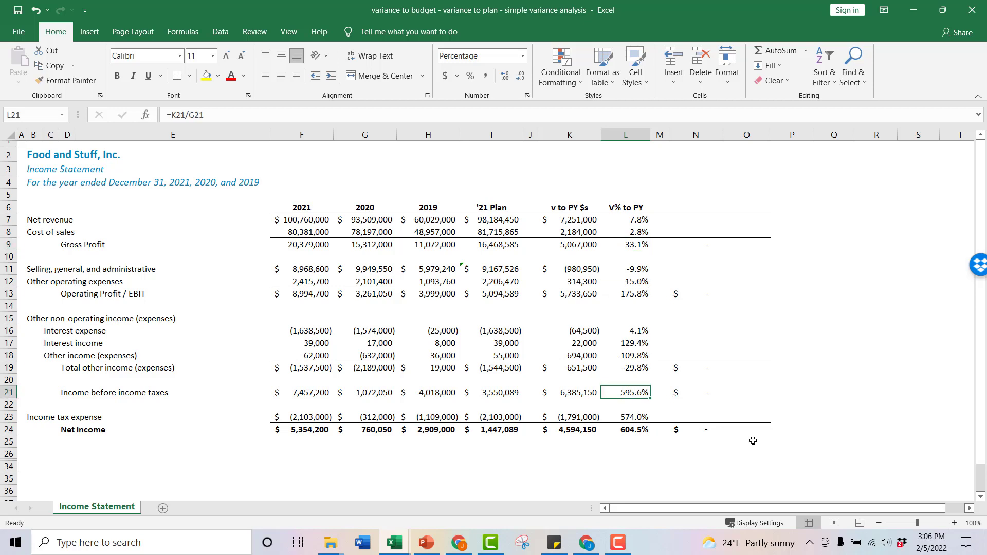
{"action": "type", "text": "F"}
{"action": "key", "text": "Return"}
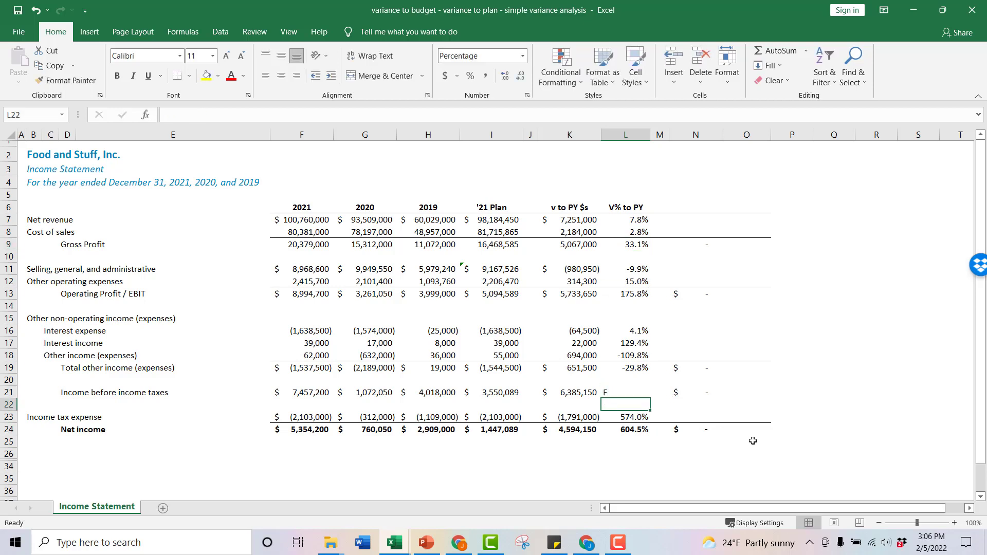
{"action": "key", "text": "ctrl+z"}
{"action": "left_click", "coordinate": [635, 429]}
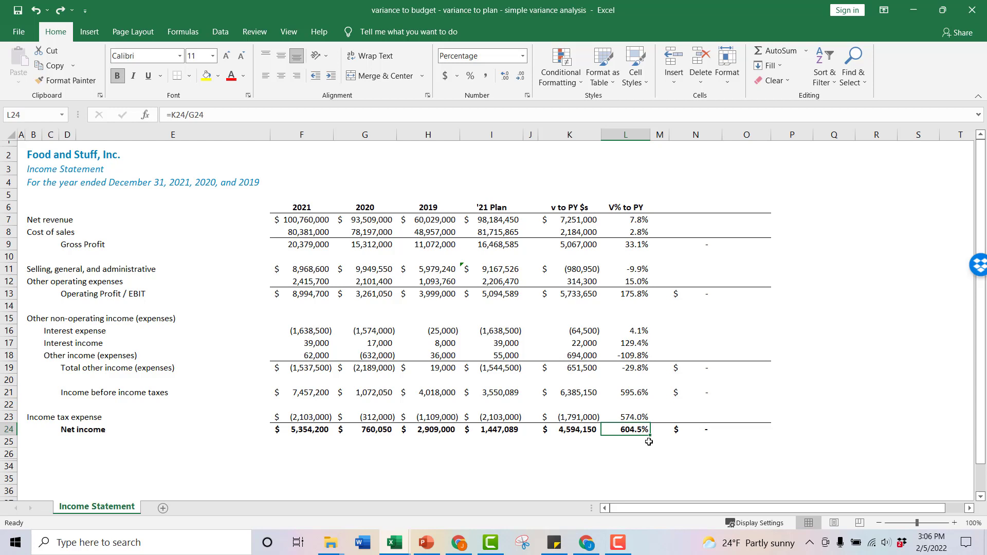
Step: Head column N 'V to Budget $' and enter net revenue's 2021-minus-'21 Plan variance (2,575,550)
{"action": "left_click", "coordinate": [705, 208]}
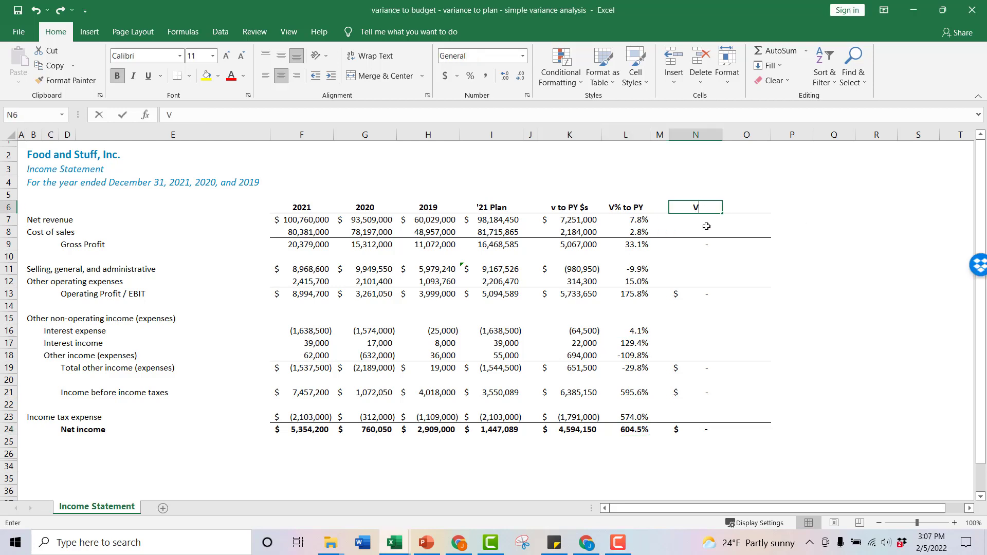
{"action": "type", "text": "V to Budget"}
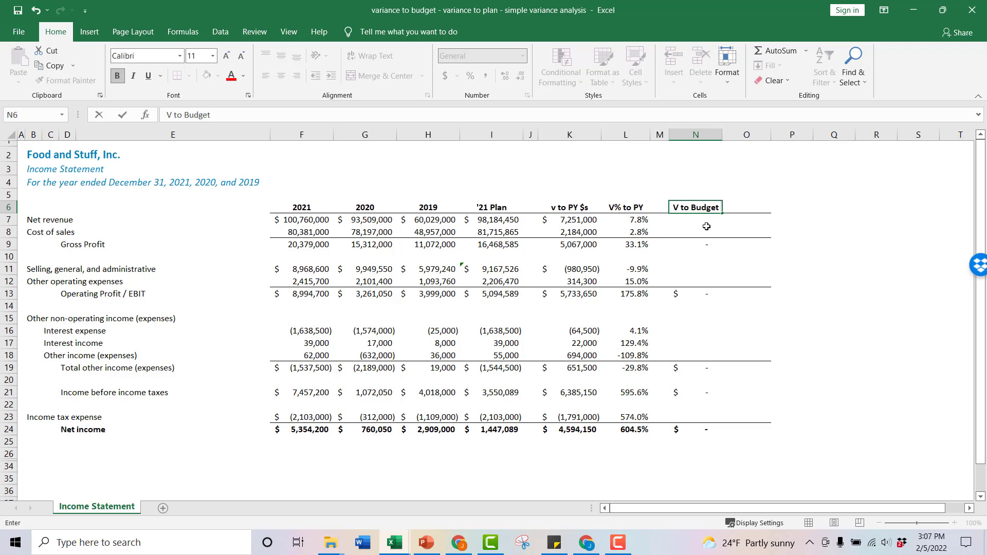
{"action": "type", "text": " $"}
{"action": "key", "text": "Return"}
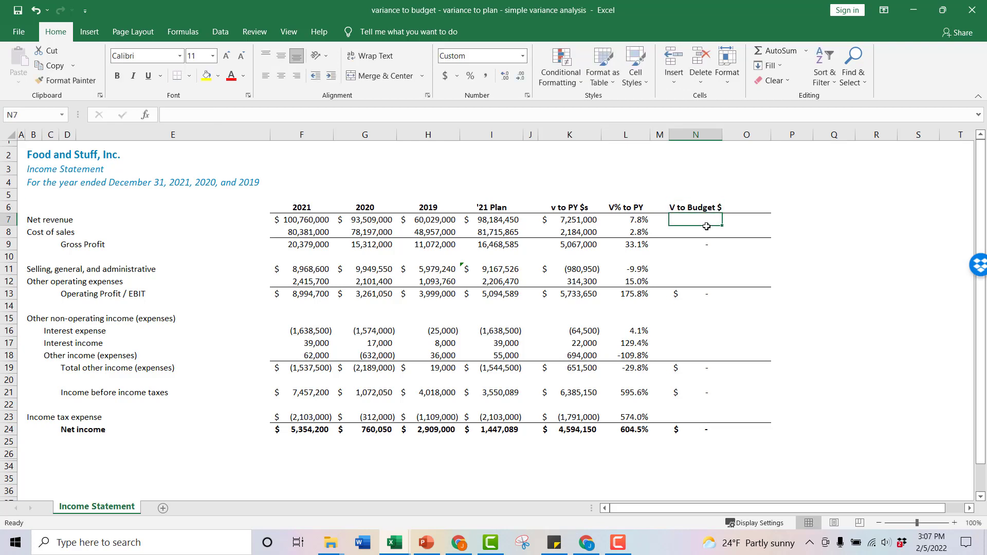
{"action": "type", "text": "="}
{"action": "key", "text": "Left"}
{"action": "key", "text": "Left"}
{"action": "key", "text": "Left"}
{"action": "key", "text": "Left"}
{"action": "key", "text": "Left"}
{"action": "key", "text": "Left"}
{"action": "key", "text": "Left"}
{"action": "key", "text": "Left"}
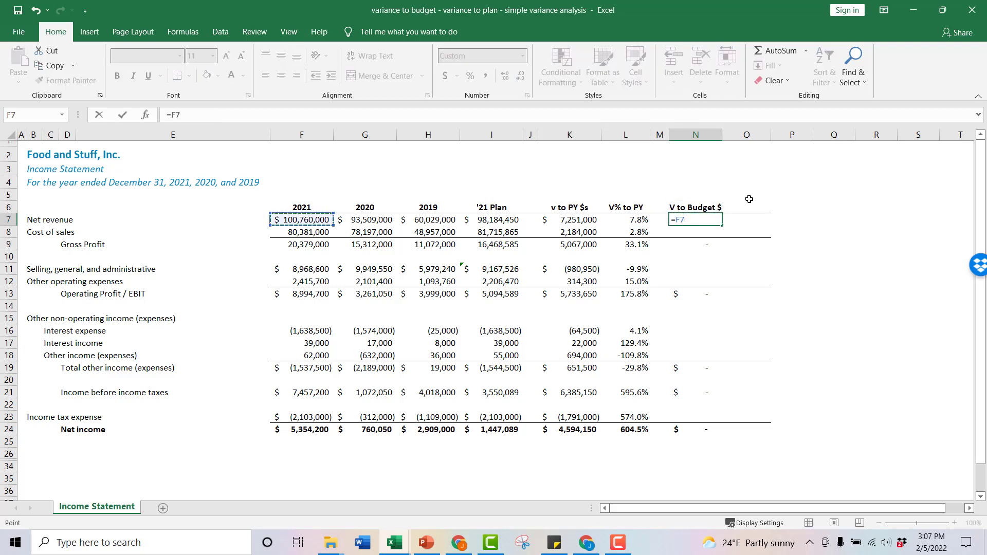
{"action": "type", "text": "-"}
{"action": "key", "text": "Left"}
{"action": "key", "text": "Left"}
{"action": "key", "text": "Left"}
{"action": "key", "text": "Left"}
{"action": "key", "text": "Left"}
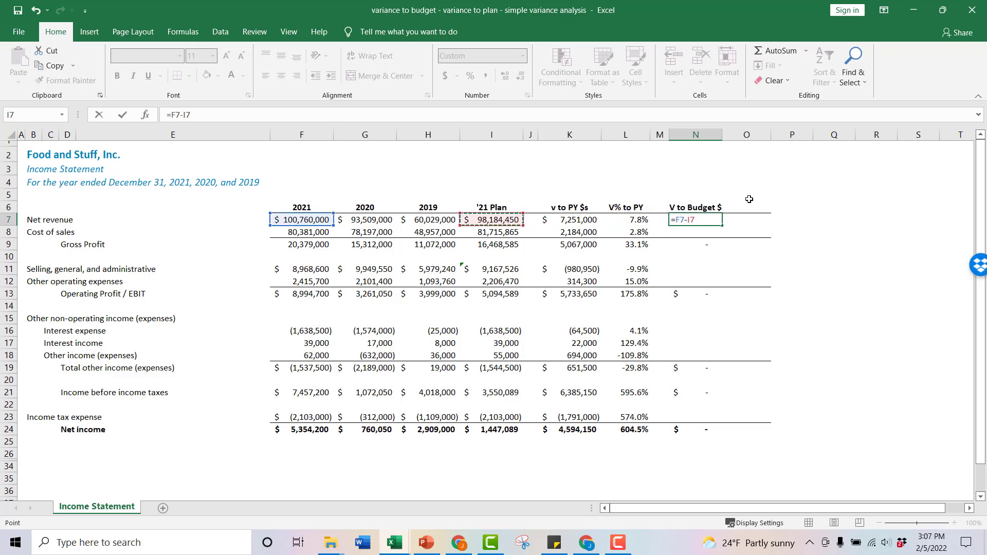
{"action": "key", "text": "Return"}
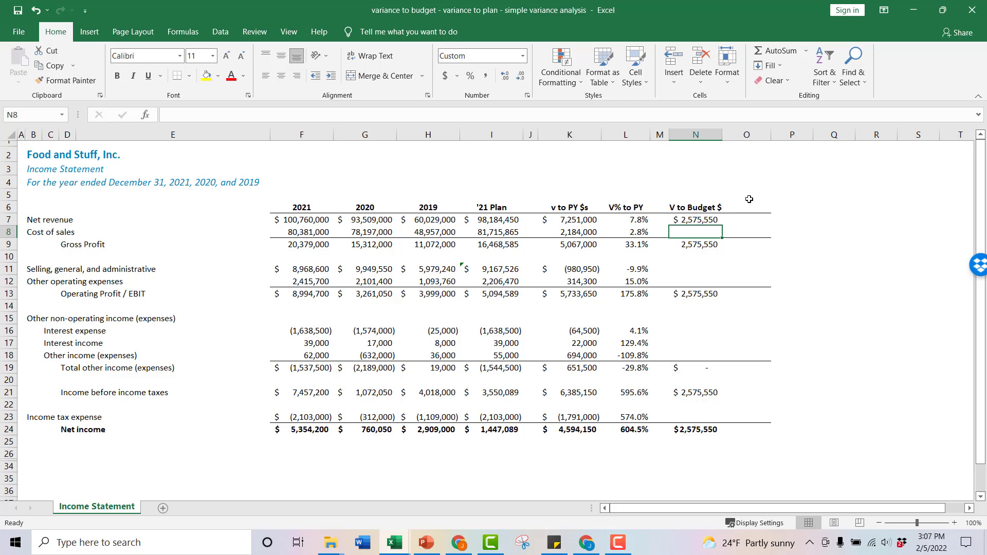
Step: Review the net revenue budget variance formula and undo the last change
{"action": "key", "text": "Up"}
{"action": "key", "text": "F2"}
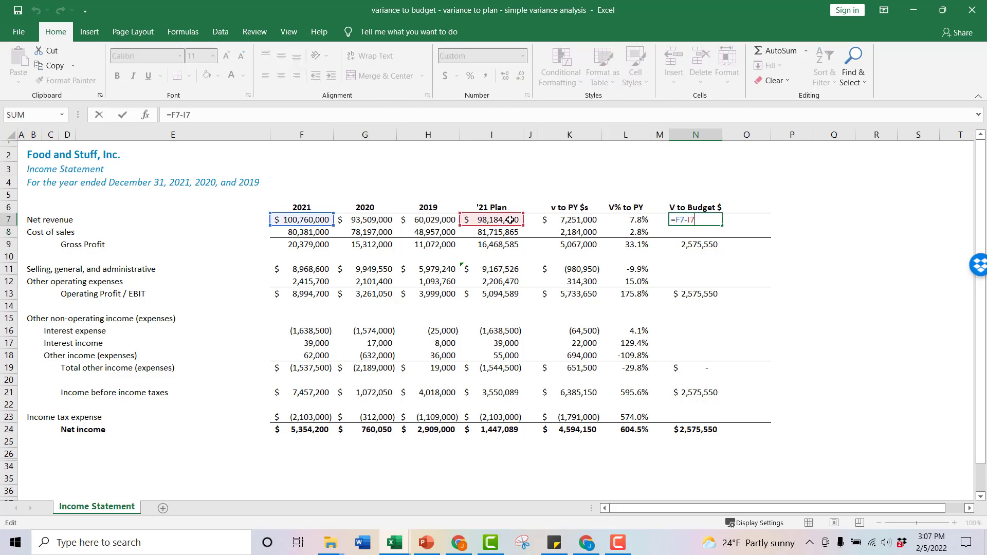
{"action": "key", "text": "Escape"}
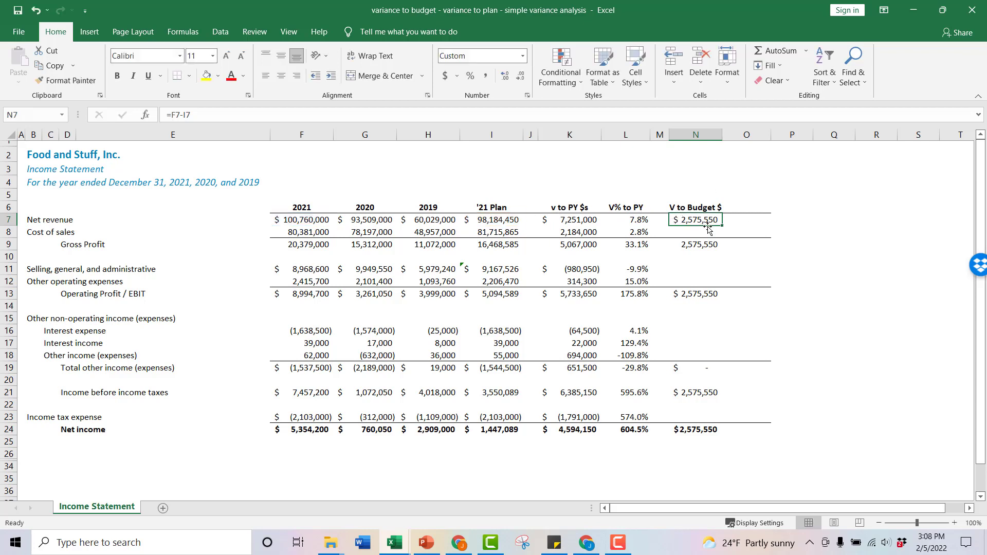
{"action": "key", "text": "ctrl+z"}
Step: Copy the budget variance formula down every line item, reaching 3,907,111 for net income
{"action": "key", "text": "ctrl+c"}
{"action": "key", "text": "Down"}
{"action": "key", "text": "ctrl+v"}
{"action": "key", "text": "Down"}
{"action": "key", "text": "Down"}
{"action": "key", "text": "Down"}
{"action": "key", "text": "ctrl+v"}
{"action": "key", "text": "Down"}
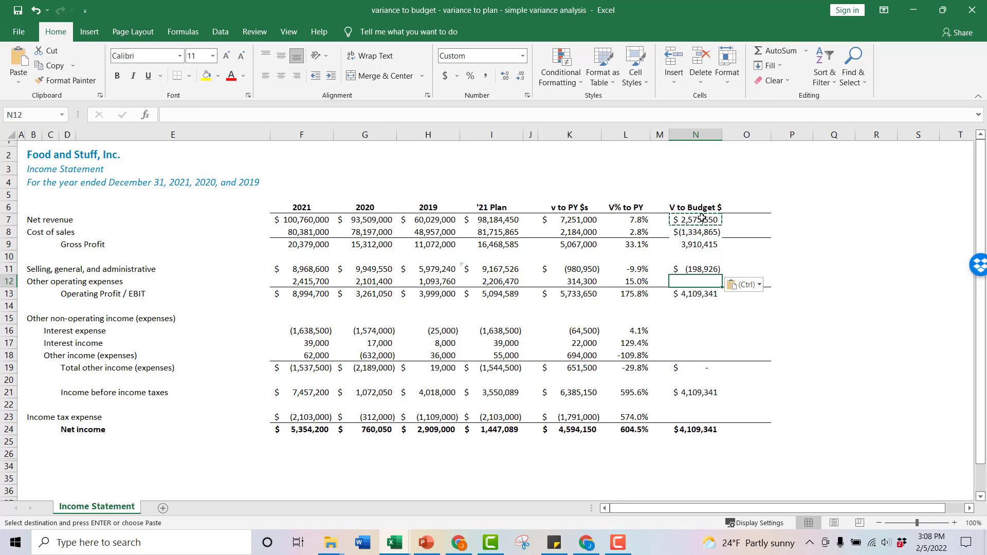
{"action": "key", "text": "ctrl+v"}
{"action": "key", "text": "Down"}
{"action": "key", "text": "Down"}
{"action": "key", "text": "Down"}
{"action": "key", "text": "Down"}
{"action": "key", "text": "ctrl+v"}
{"action": "key", "text": "Down"}
{"action": "key", "text": "ctrl+v"}
Step: Give column N the dollar variance formatting of column K using Format Painter
{"action": "left_click", "coordinate": [570, 135]}
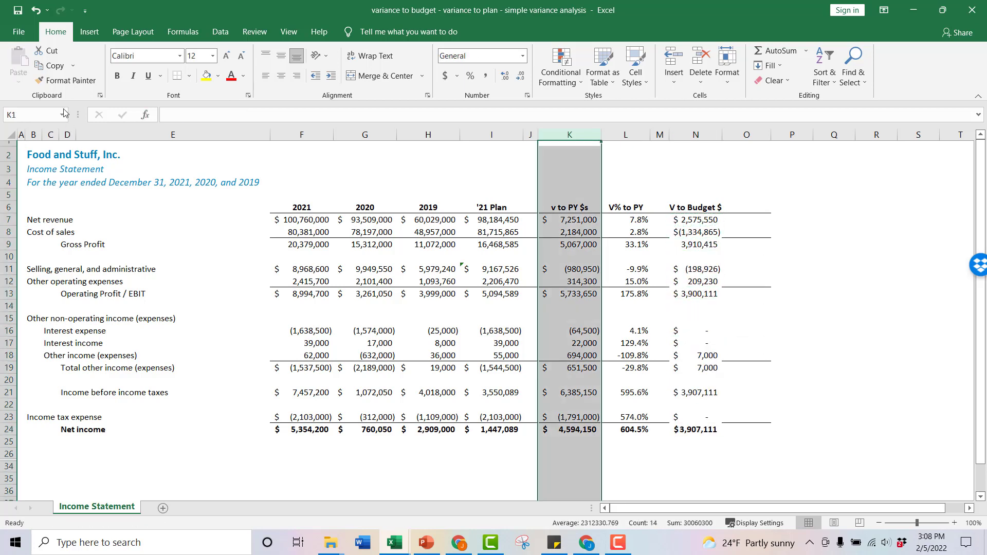
{"action": "left_click", "coordinate": [65, 80]}
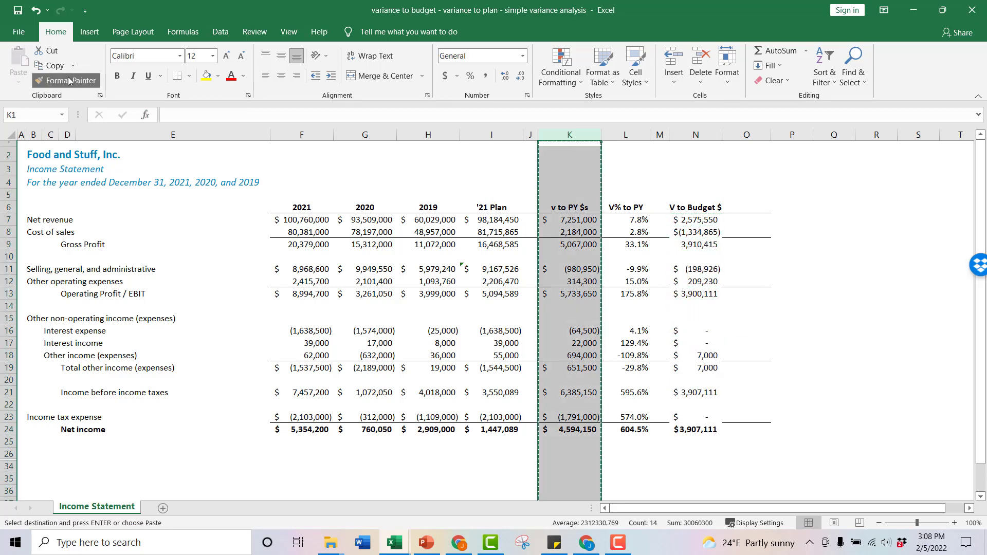
{"action": "left_click", "coordinate": [688, 134]}
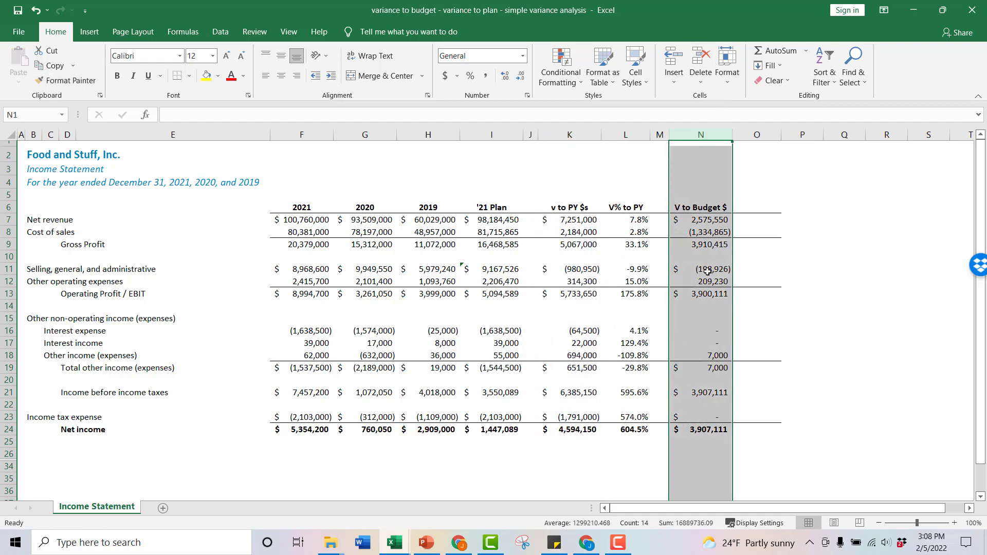
{"action": "left_click_drag", "start_coordinate": [731, 133], "coordinate": [731, 133]}
Step: Add a 'V% to Budget' header in O6 and enter =N7/I7 in O7
{"action": "left_click", "coordinate": [750, 204]}
{"action": "type", "text": "V"}
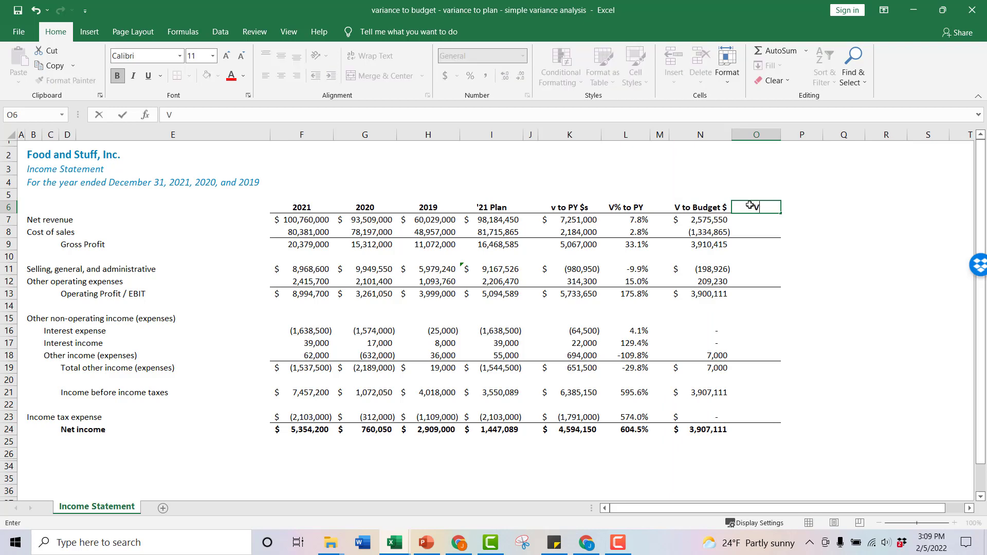
{"action": "type", "text": "% to Budget"}
{"action": "key", "text": "Return"}
{"action": "type", "text": "="}
{"action": "key", "text": "Left"}
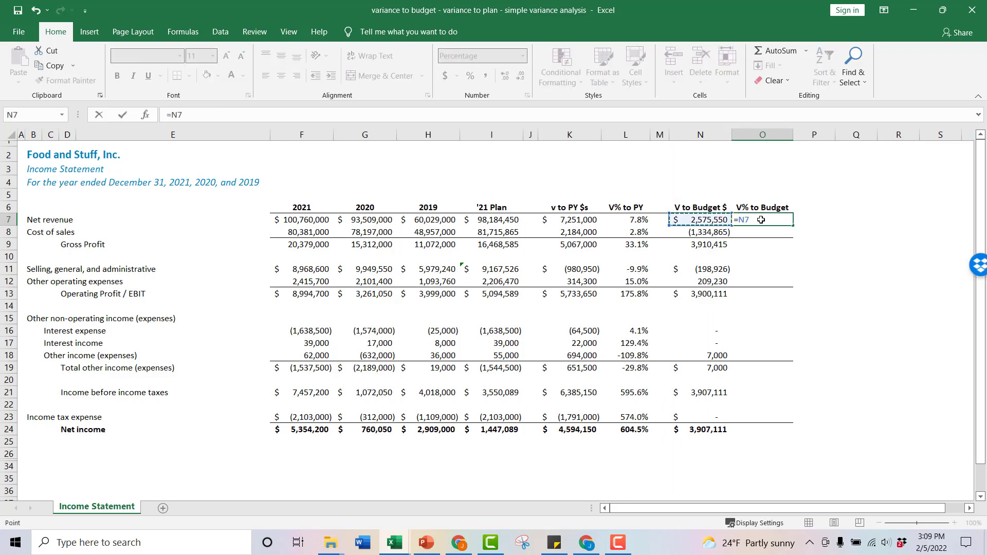
{"action": "type", "text": "/"}
{"action": "key", "text": "Left"}
{"action": "key", "text": "Left"}
{"action": "key", "text": "Left"}
{"action": "key", "text": "Left"}
{"action": "key", "text": "Left"}
{"action": "key", "text": "Left"}
{"action": "key", "text": "Return"}
{"action": "key", "text": "Up"}
Step: Copy the percent variance formula down every statement line through net income
{"action": "key", "text": "ctrl+c"}
{"action": "key", "text": "Down"}
{"action": "key", "text": "ctrl+v"}
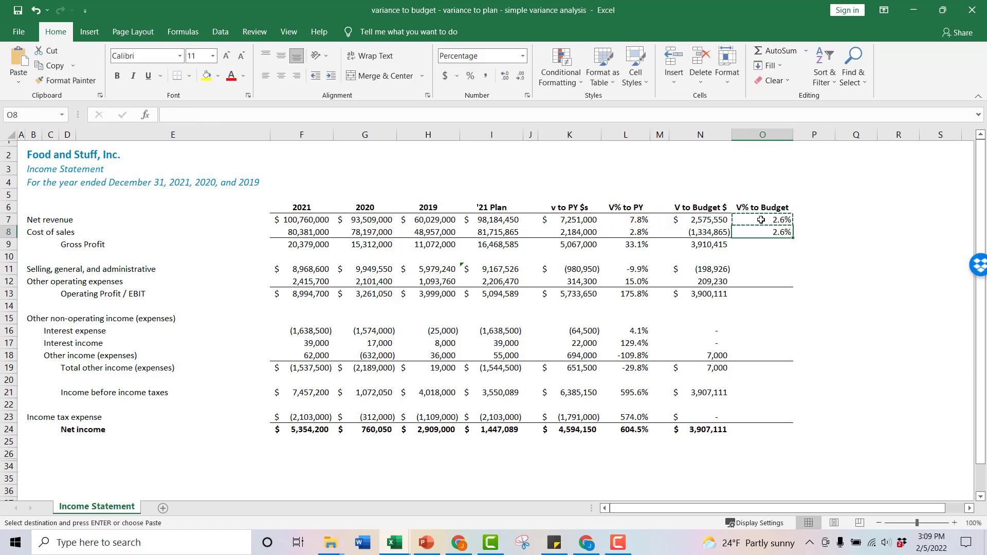
{"action": "key", "text": "Down"}
{"action": "key", "text": "Down"}
{"action": "key", "text": "Down"}
{"action": "key", "text": "ctrl+v"}
{"action": "key", "text": "Down"}
{"action": "key", "text": "ctrl+v"}
{"action": "key", "text": "Up"}
{"action": "key", "text": "Up"}
{"action": "key", "text": "Up"}
{"action": "key", "text": "ctrl+v"}
{"action": "key", "text": "Down"}
{"action": "key", "text": "Down"}
{"action": "key", "text": "Down"}
{"action": "key", "text": "Down"}
{"action": "key", "text": "ctrl+v"}
{"action": "key", "text": "Down"}
{"action": "key", "text": "Down"}
{"action": "key", "text": "Down"}
{"action": "key", "text": "ctrl+v"}
{"action": "key", "text": "Down"}
{"action": "key", "text": "ctrl+v"}
{"action": "key", "text": "Down"}
{"action": "key", "text": "ctrl+v"}
{"action": "key", "text": "Down"}
{"action": "key", "text": "ctrl+v"}
{"action": "key", "text": "Down"}
{"action": "key", "text": "Down"}
{"action": "key", "text": "ctrl+v"}
{"action": "key", "text": "Down"}
{"action": "key", "text": "Down"}
{"action": "key", "text": "ctrl+v"}
{"action": "key", "text": "Down"}
{"action": "key", "text": "Return"}
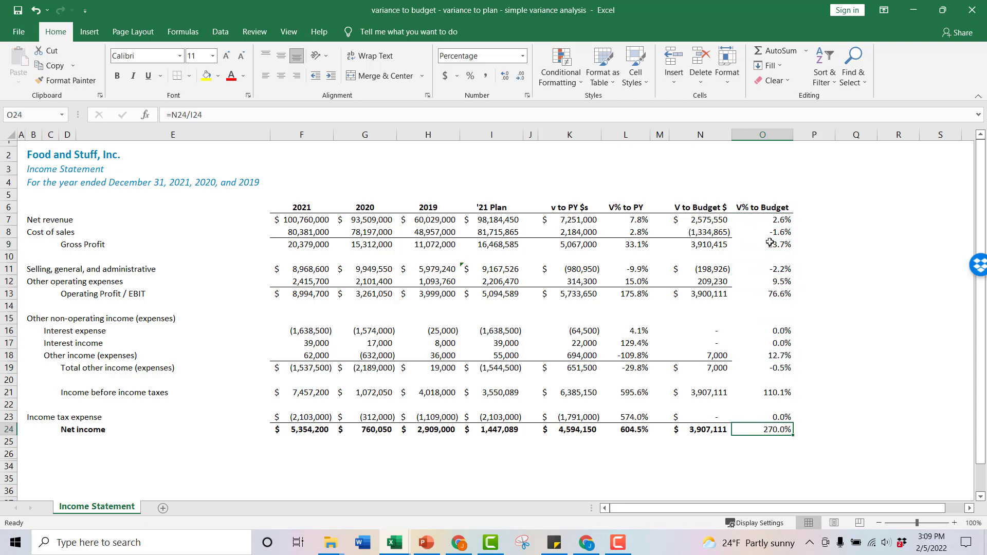
Step: Apply column L's V% to PY percent formatting to column O with Format Painter
{"action": "left_click", "coordinate": [624, 135]}
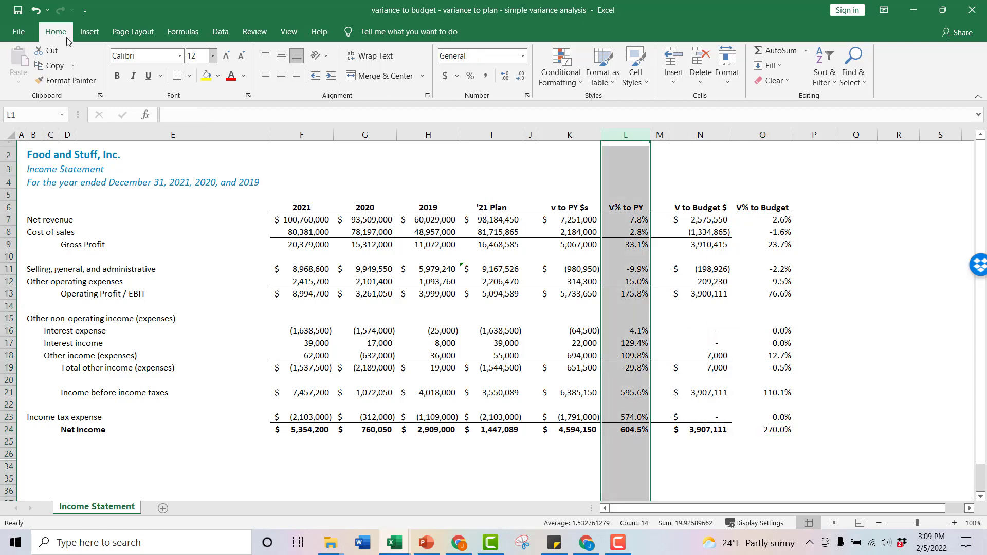
{"action": "left_click", "coordinate": [66, 80]}
{"action": "left_click", "coordinate": [779, 132]}
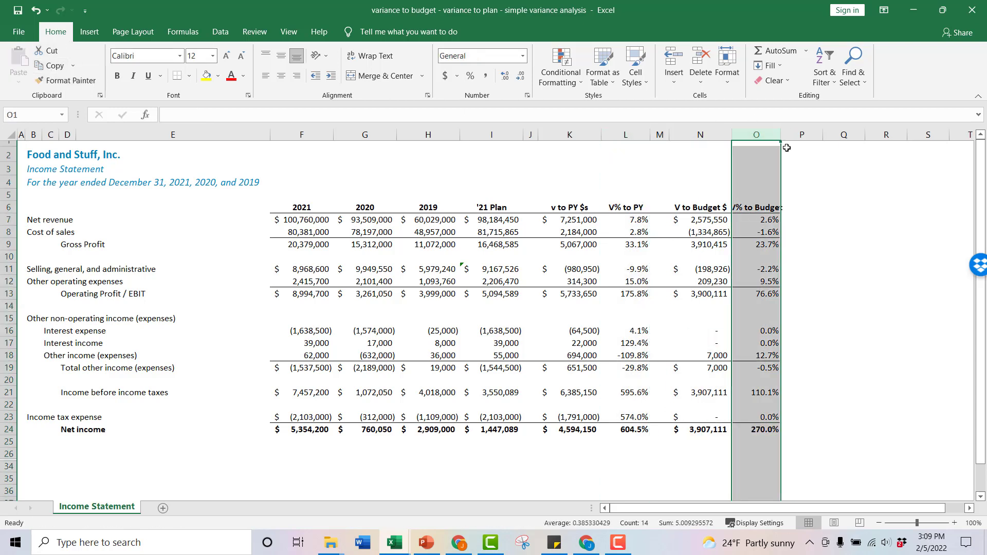
{"action": "left_click", "coordinate": [776, 329]}
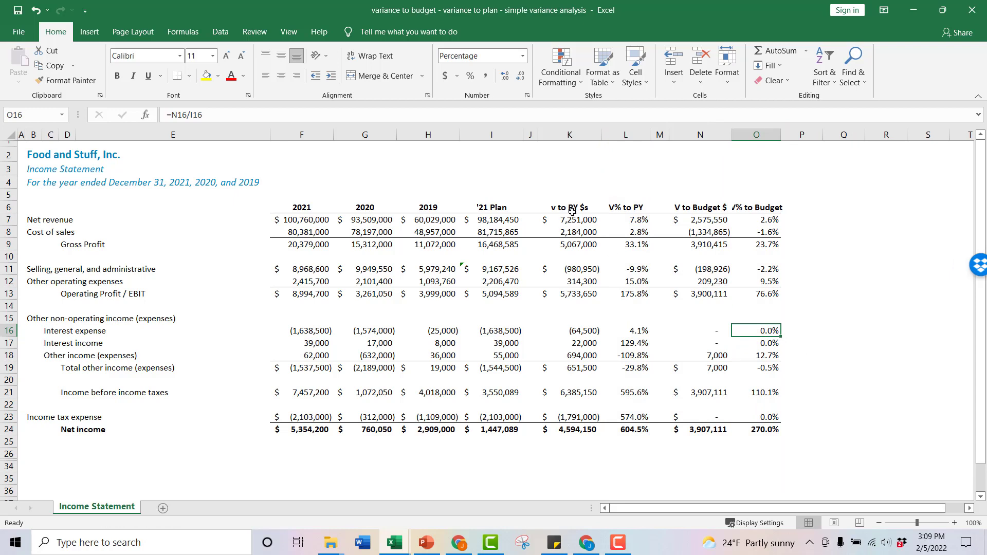
{"action": "left_click_drag", "start_coordinate": [568, 207], "coordinate": [643, 443]}
{"action": "left_click_drag", "start_coordinate": [710, 211], "coordinate": [745, 427]}
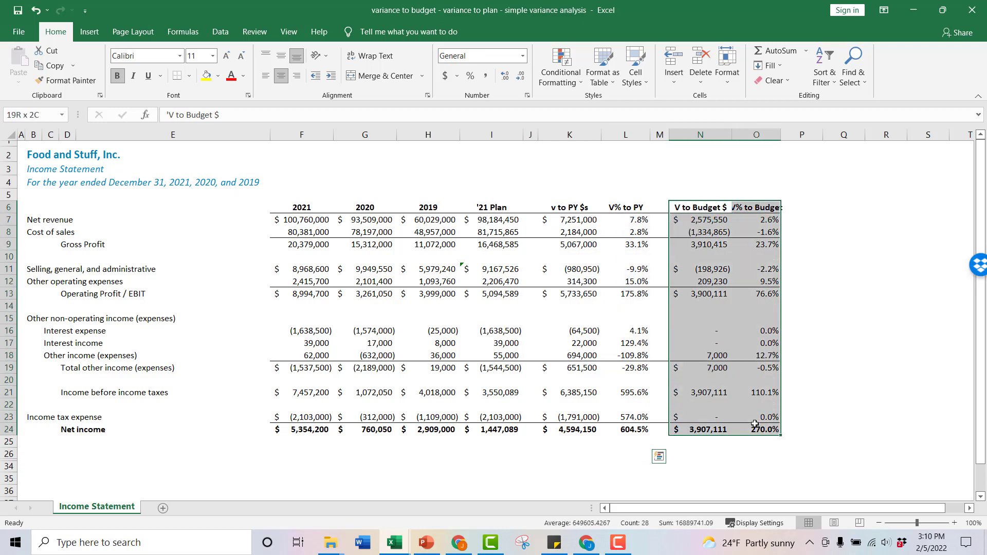
{"action": "left_click", "coordinate": [582, 343]}
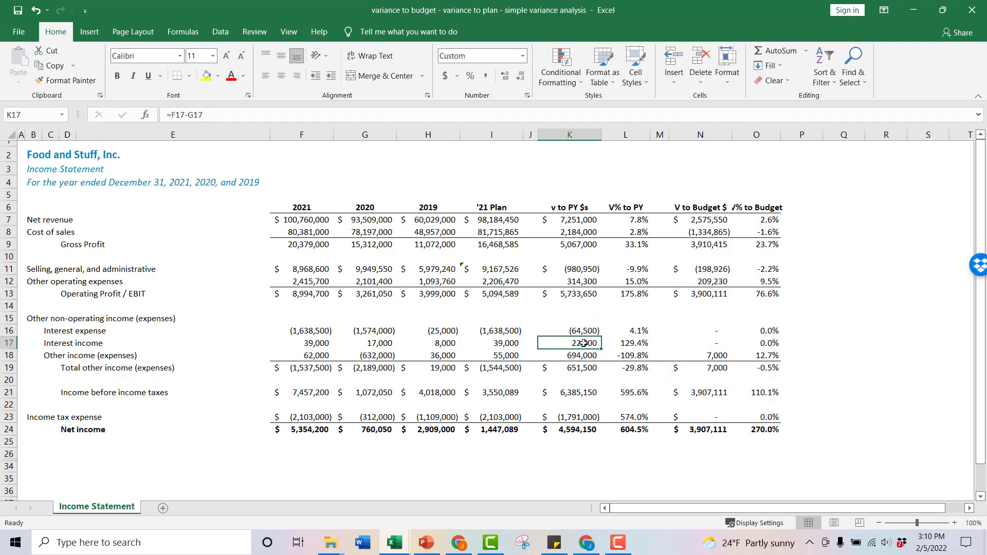
{"action": "left_click", "coordinate": [638, 345]}
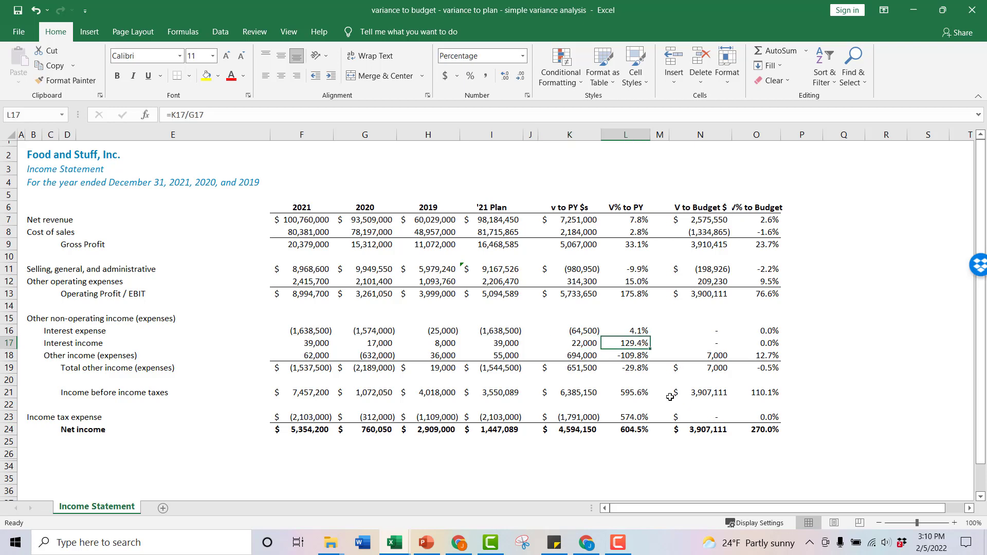
{"action": "left_click", "coordinate": [570, 341]}
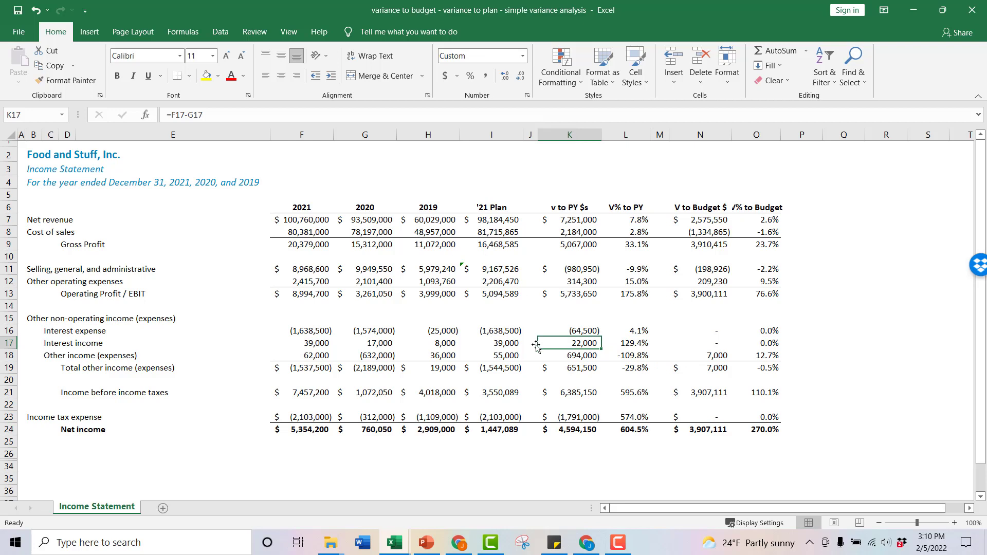
{"action": "left_click", "coordinate": [505, 344]}
{"action": "left_click", "coordinate": [308, 344]}
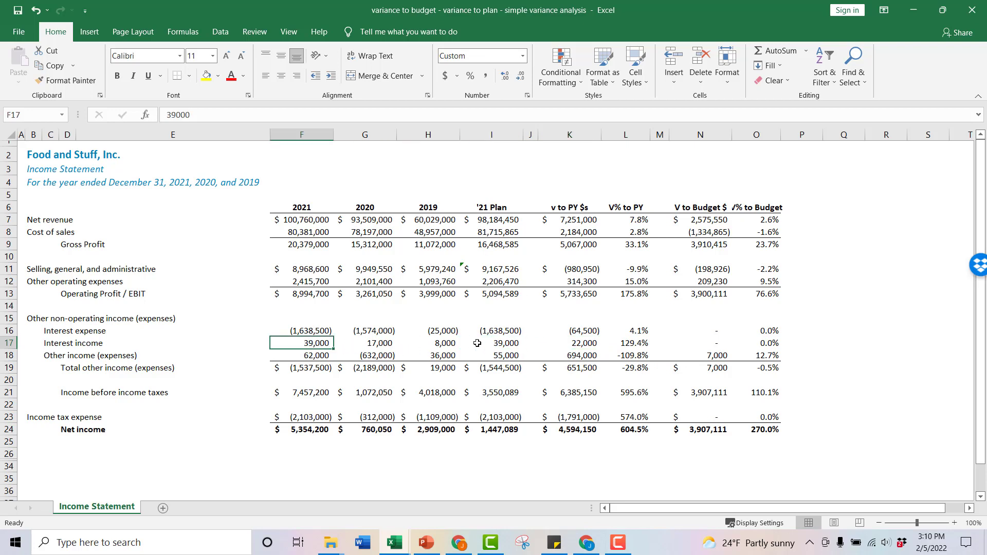
{"action": "left_click", "coordinate": [495, 343]}
{"action": "left_click", "coordinate": [308, 343]}
{"action": "left_click", "coordinate": [505, 343]}
{"action": "left_click_drag", "start_coordinate": [724, 341], "coordinate": [748, 341]}
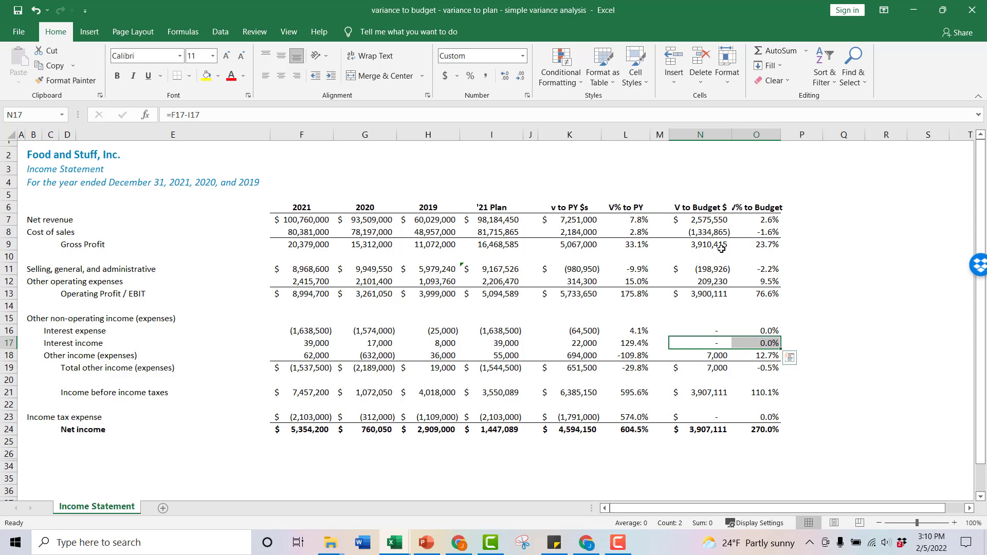
{"action": "left_click", "coordinate": [646, 247]}
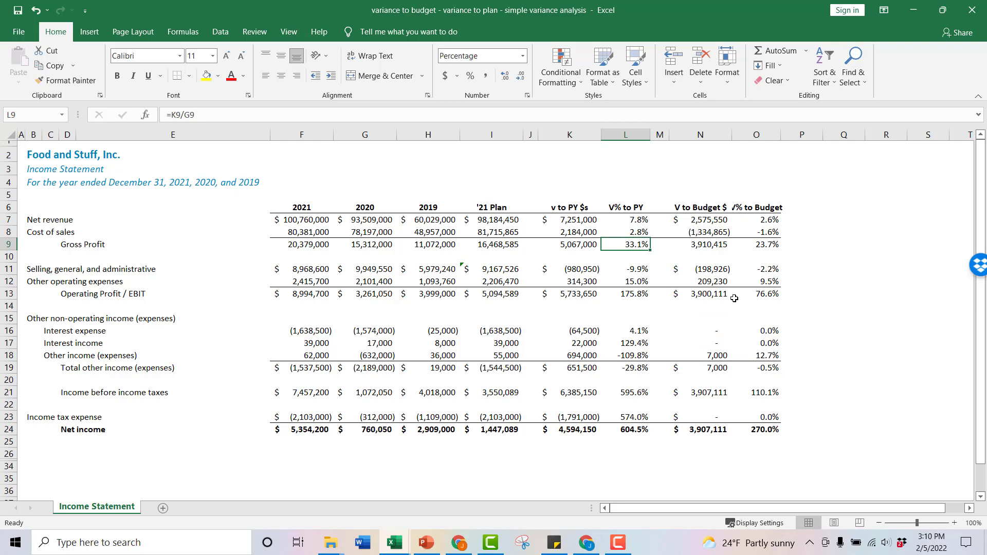
{"action": "left_click", "coordinate": [751, 247]}
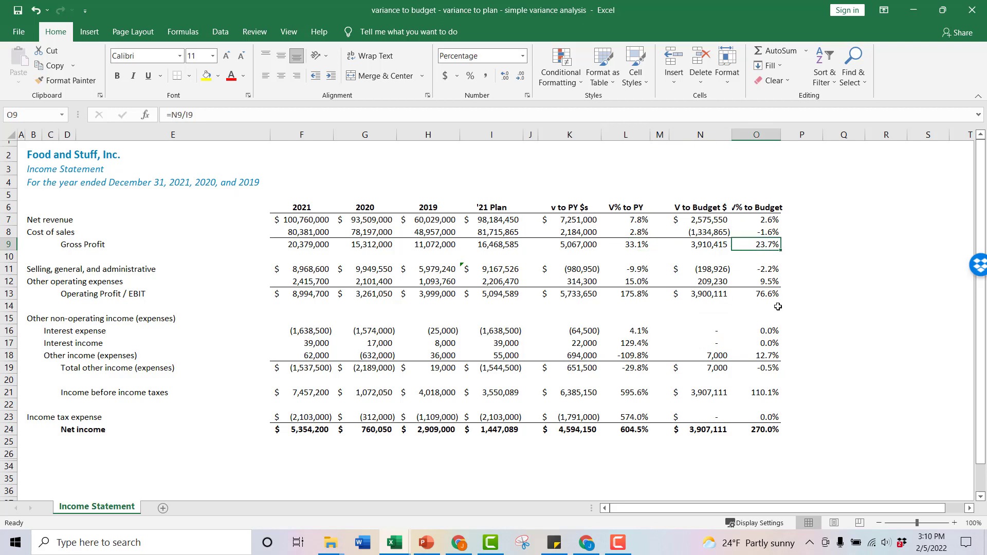
{"action": "left_click", "coordinate": [714, 219]}
{"action": "left_click", "coordinate": [761, 222]}
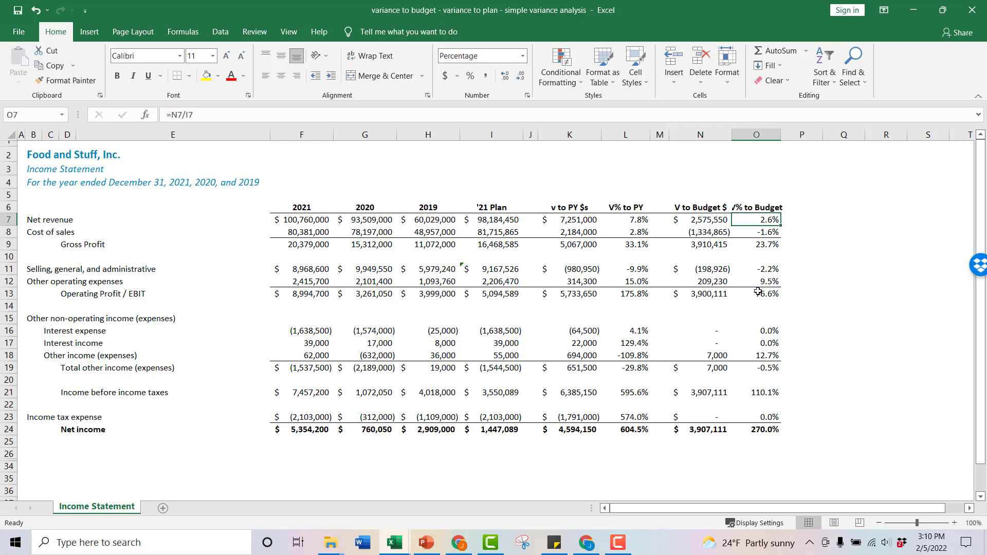
{"action": "left_click", "coordinate": [751, 232]}
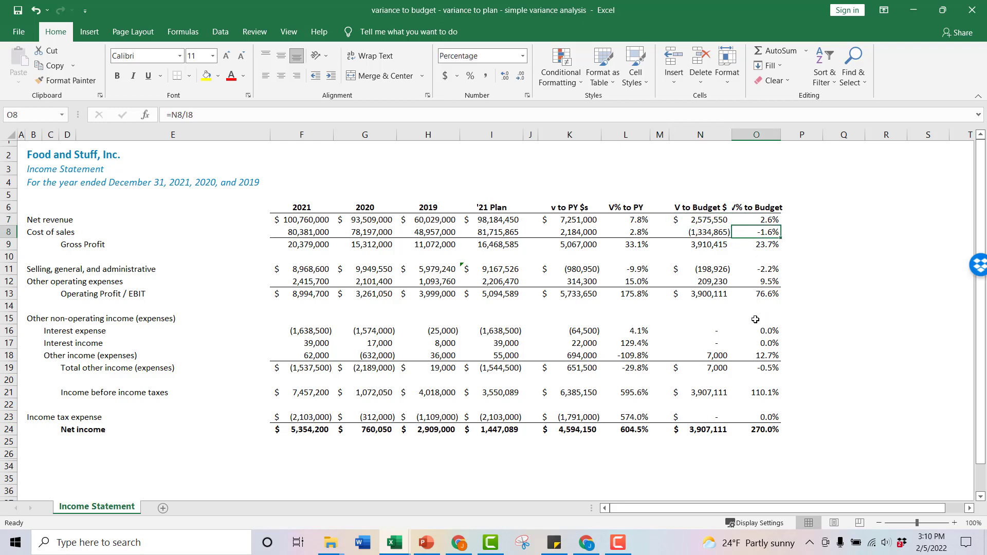
{"action": "left_click_drag", "start_coordinate": [642, 222], "coordinate": [637, 234]}
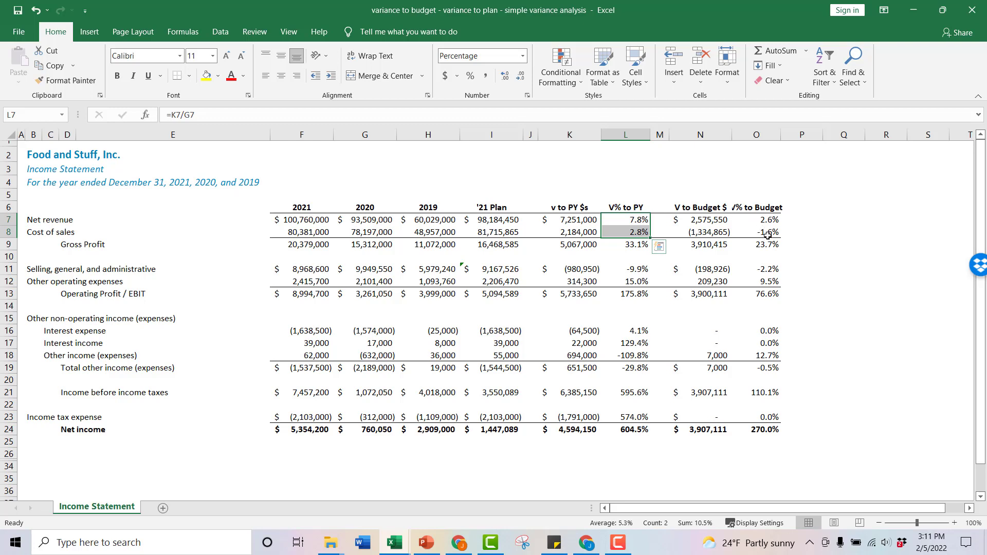
{"action": "left_click", "coordinate": [724, 232]}
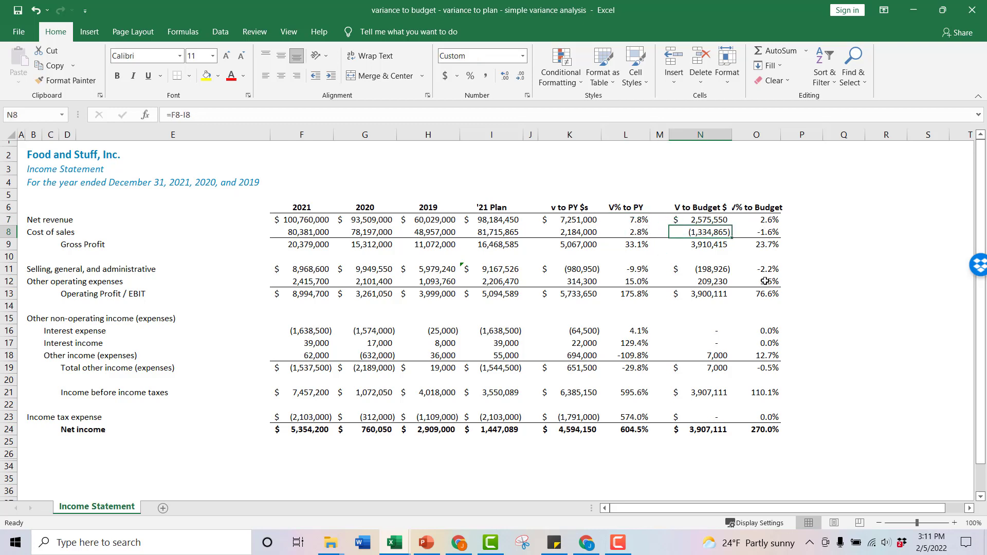
{"action": "left_click", "coordinate": [718, 269]}
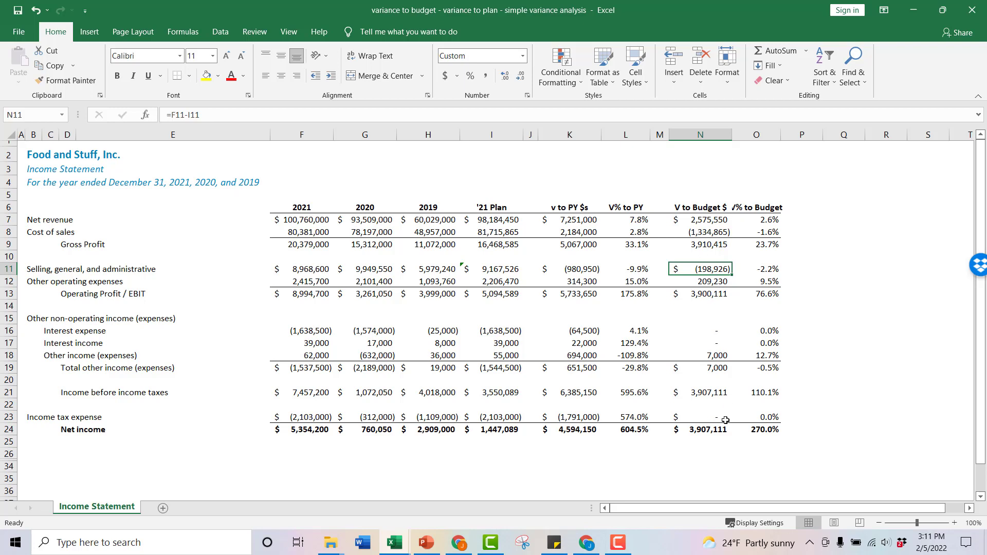
{"action": "left_click", "coordinate": [715, 431]}
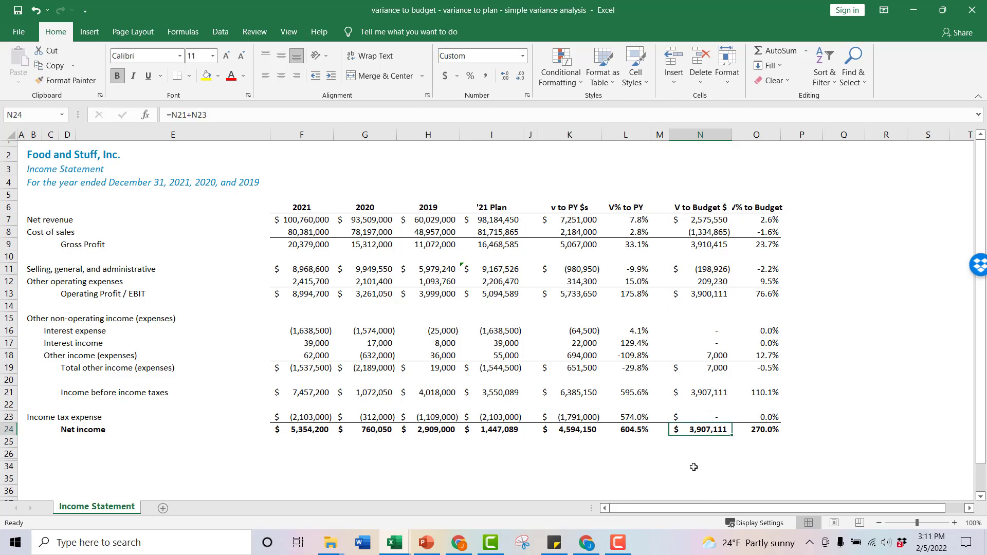